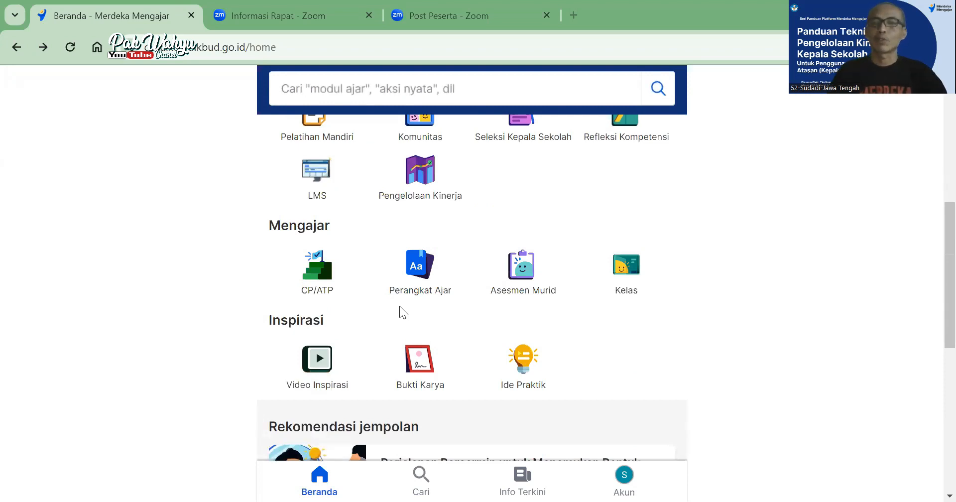
# Open Pengelolaan Kinerja and go to the Sebagai Tim Kerja section for Pengawas Sekolah
pyautogui.scroll(2, 396, 258)
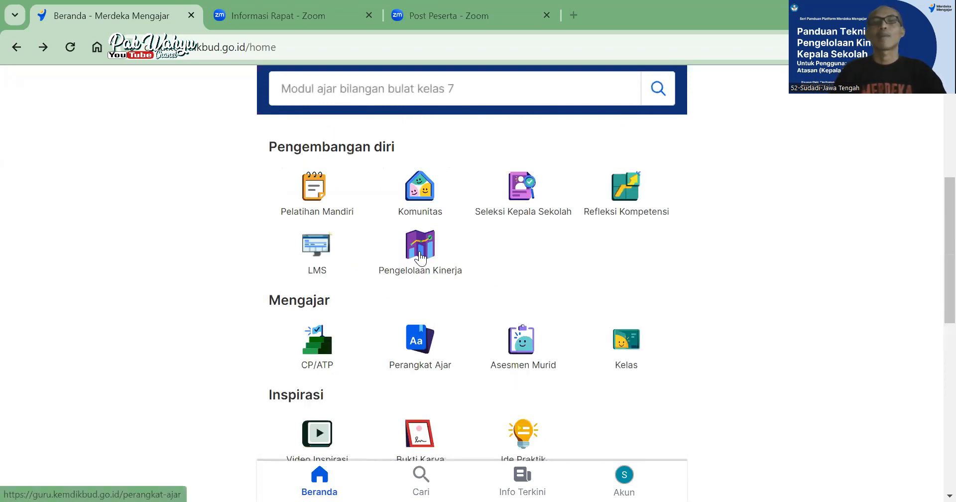
pyautogui.click(420, 249)
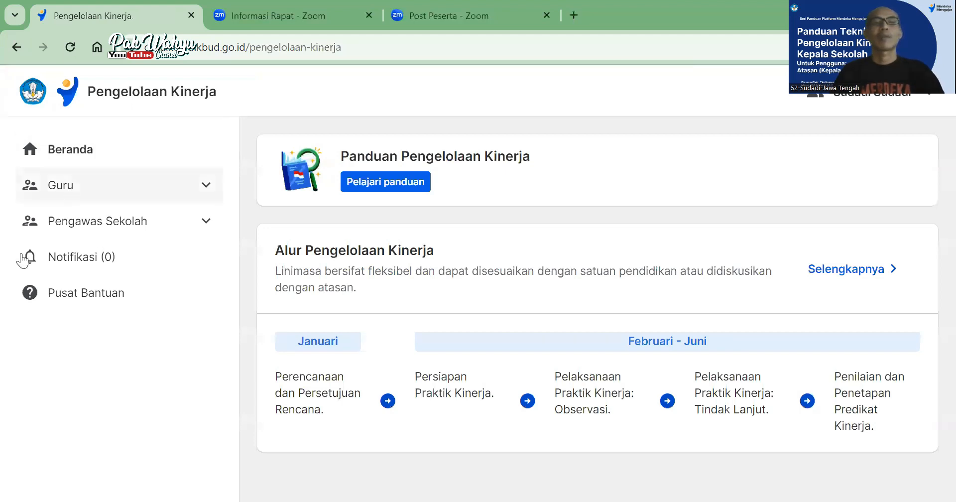
pyautogui.click(207, 228)
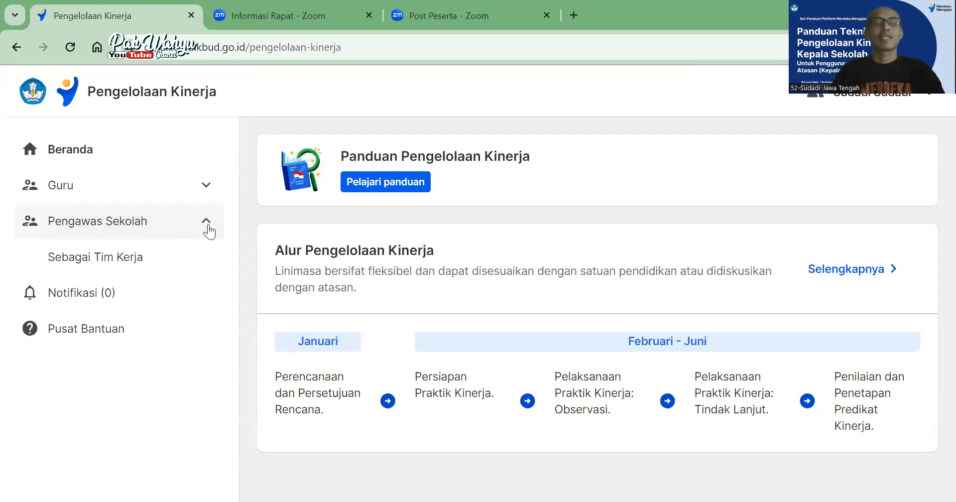
pyautogui.click(105, 269)
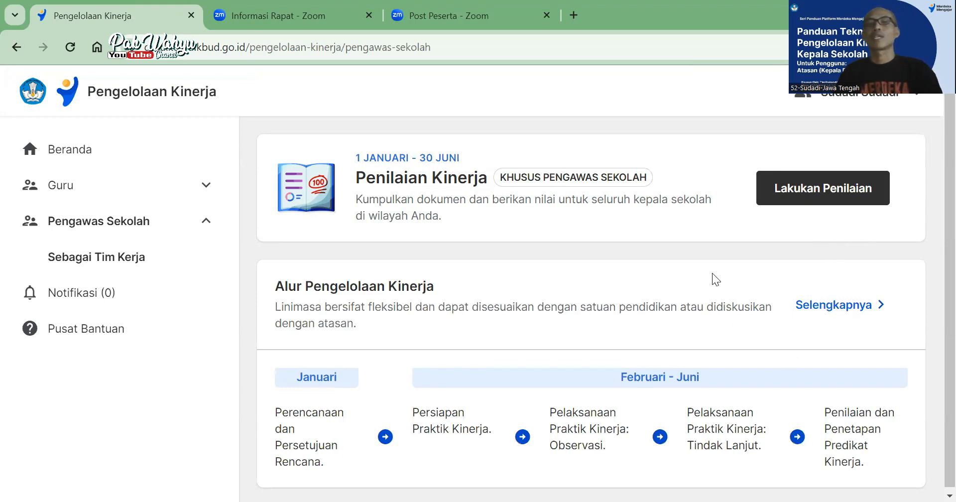
# Start Penilaian Kinerja and open the list of school principals for the Lakukan Penilaian Kinerja stage
pyautogui.click(801, 190)
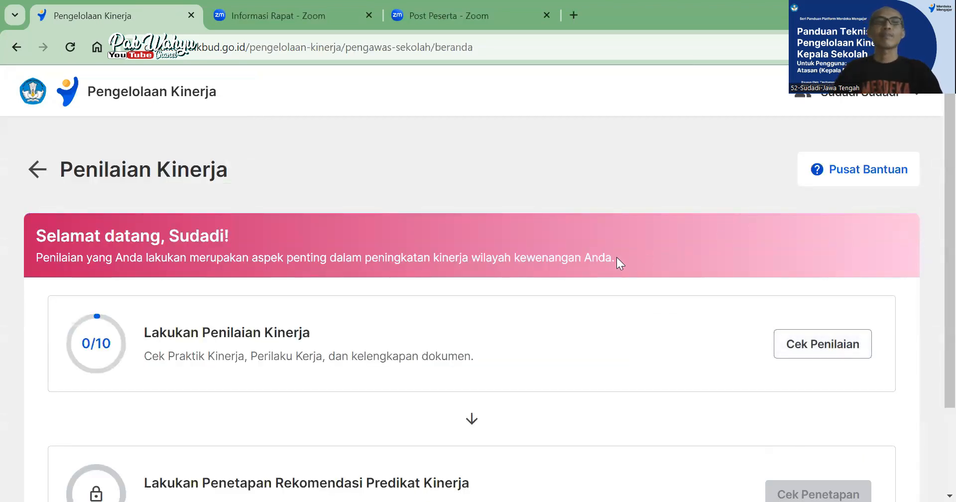
pyautogui.scroll(-3, 595, 254)
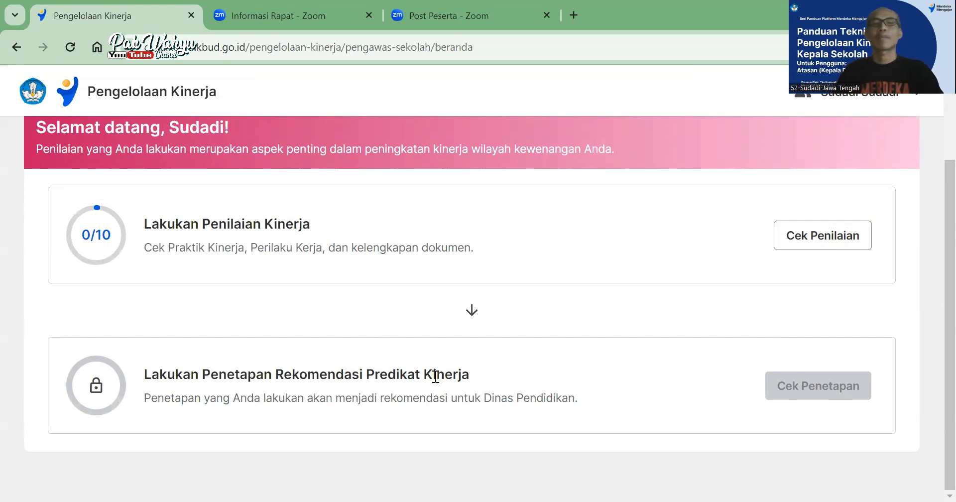
pyautogui.scroll(3, 500, 374)
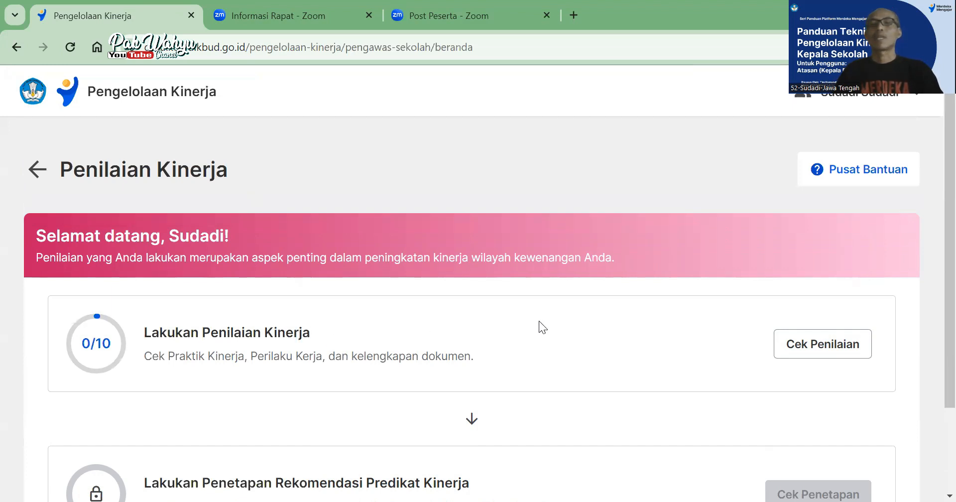
pyautogui.click(797, 344)
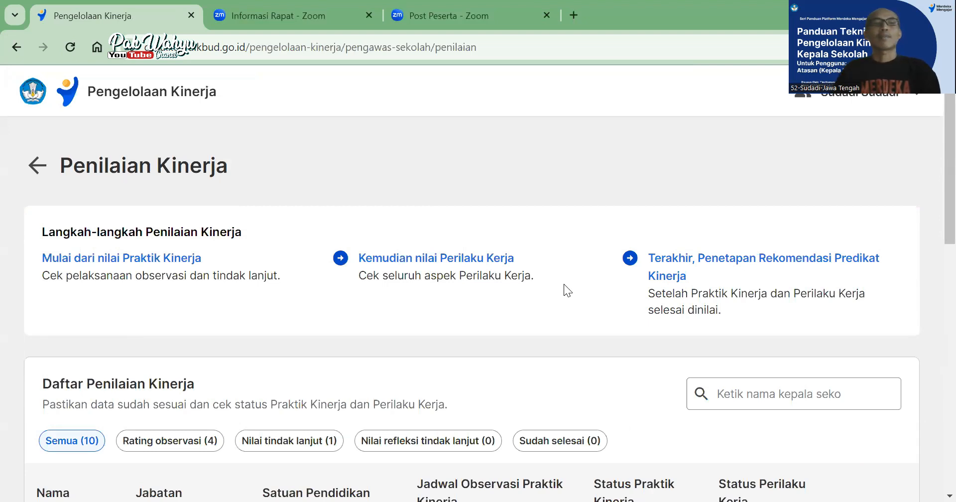
# Look through the Daftar Penilaian Kinerja and open the assessment details for the principal of SD NEGERI JAPEREJO
pyautogui.scroll(-4, 564, 290)
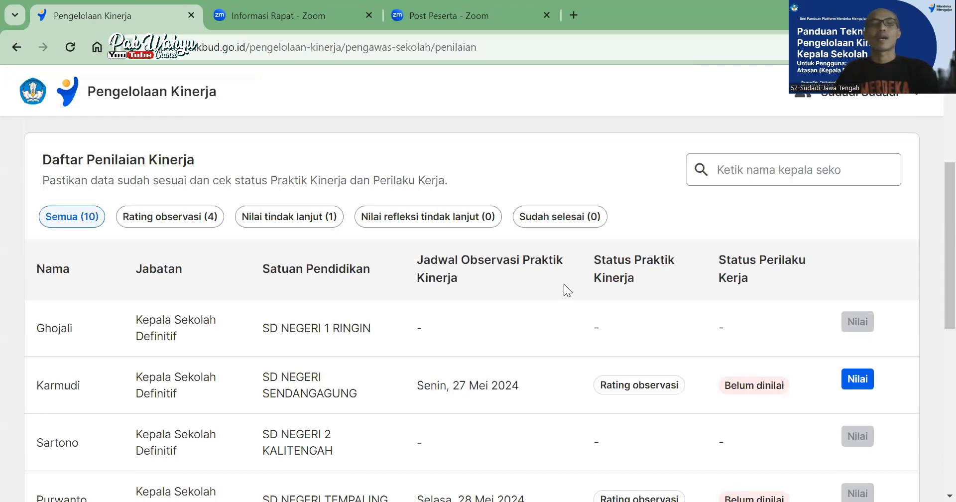
pyautogui.scroll(-3, 563, 290)
pyautogui.scroll(-3, 564, 283)
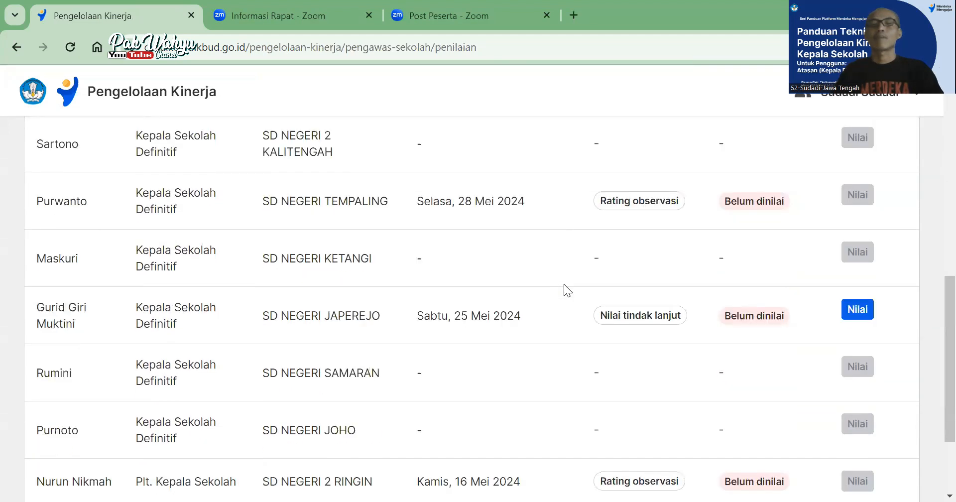
pyautogui.scroll(-2, 564, 283)
pyautogui.scroll(7, 570, 305)
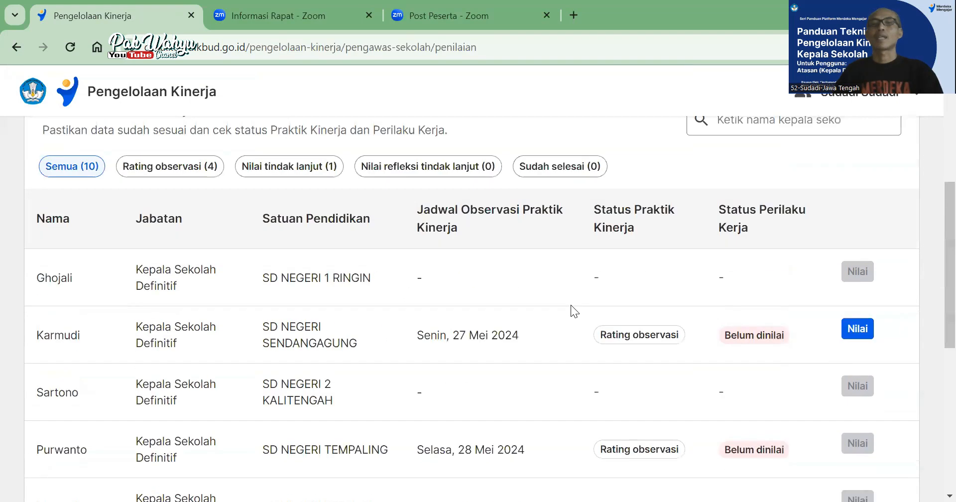
pyautogui.scroll(-1, 571, 304)
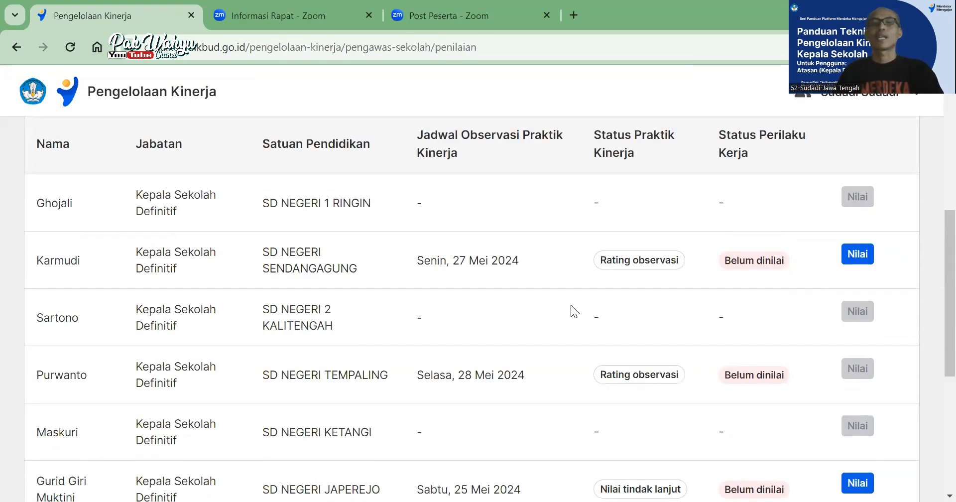
pyautogui.scroll(-6, 571, 305)
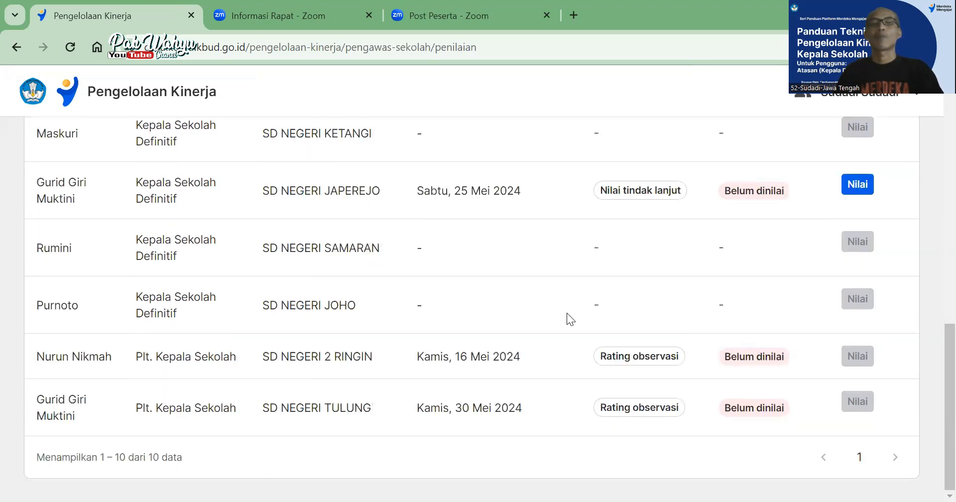
pyautogui.scroll(4, 574, 314)
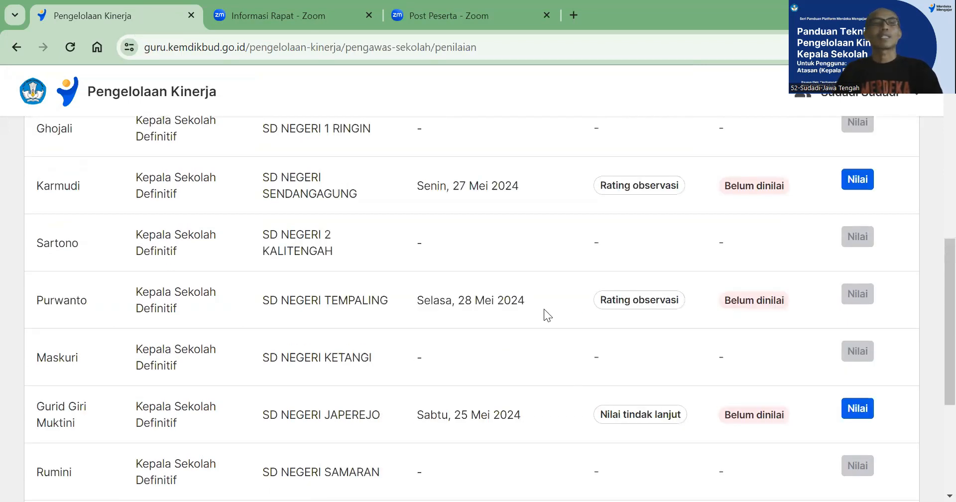
pyautogui.scroll(-2, 543, 308)
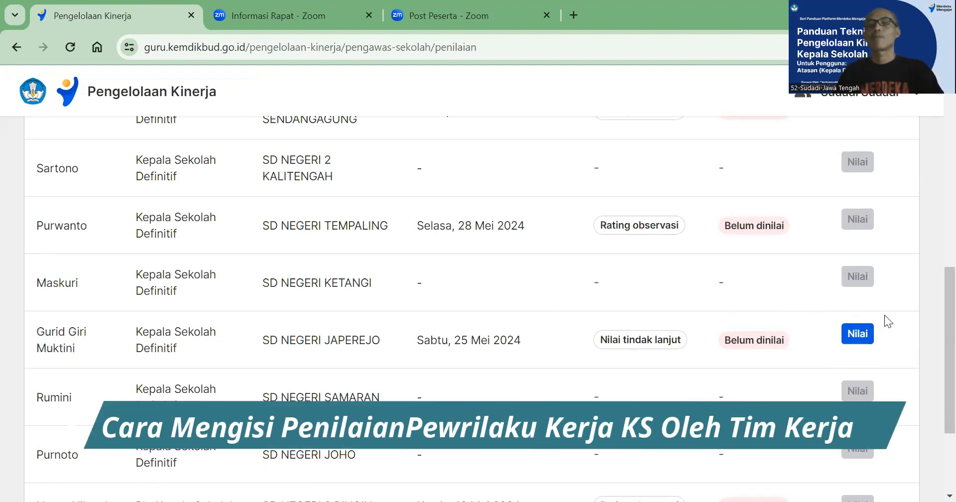
pyautogui.click(857, 337)
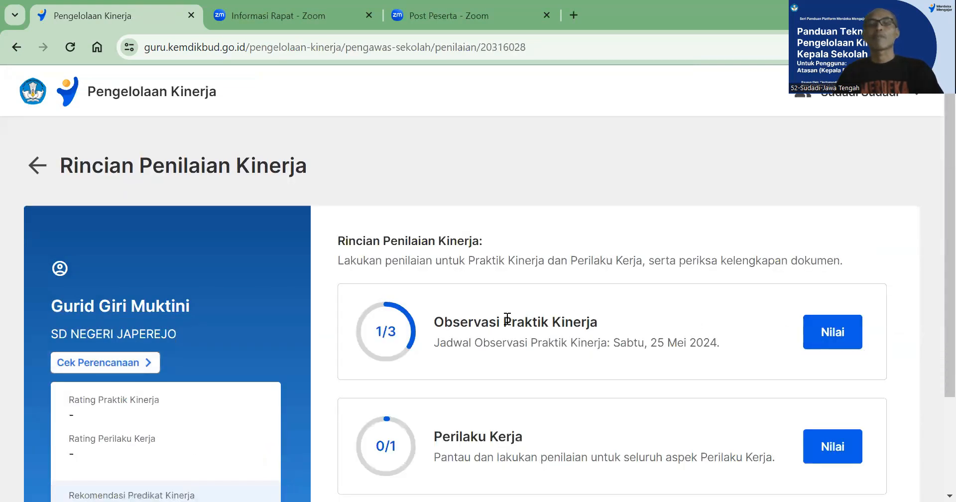
# Check the stages of the principal's Observasi Praktik Kinerja assessment and return to Rincian Penilaian Kinerja
pyautogui.scroll(-1, 355, 302)
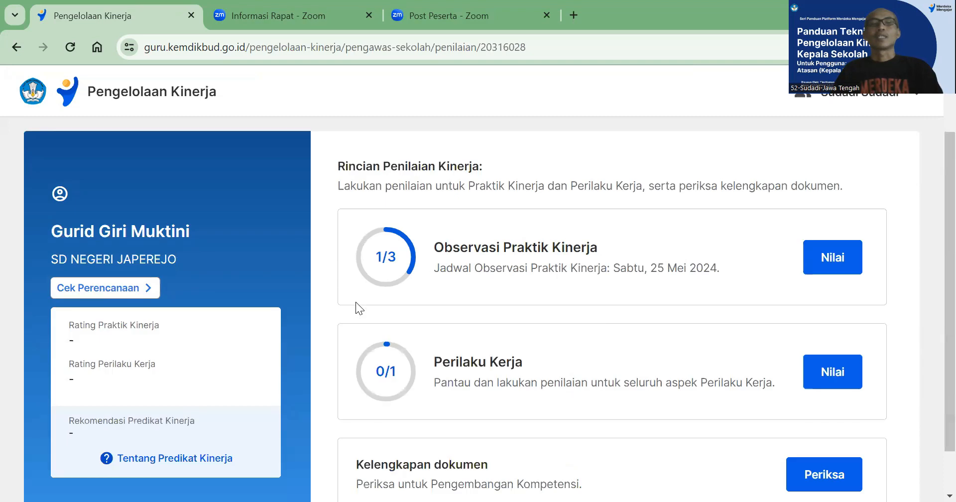
pyautogui.scroll(-1, 358, 295)
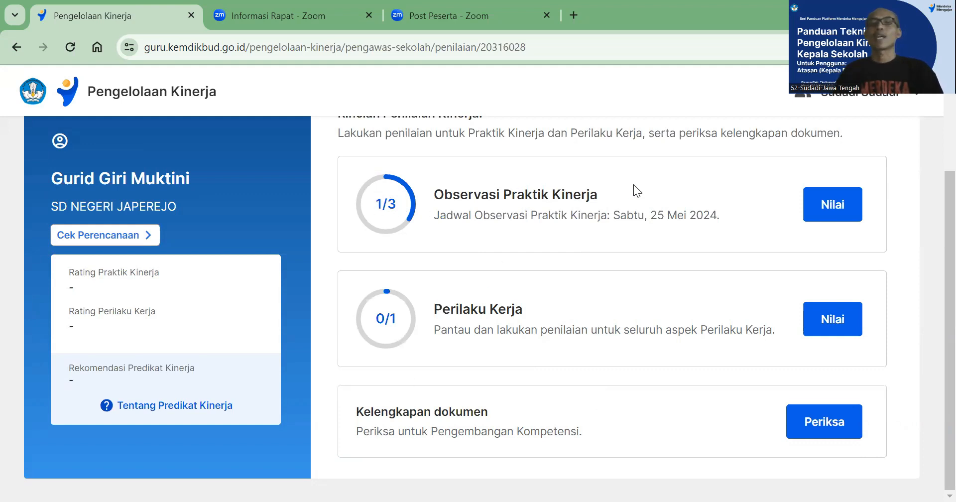
pyautogui.click(814, 215)
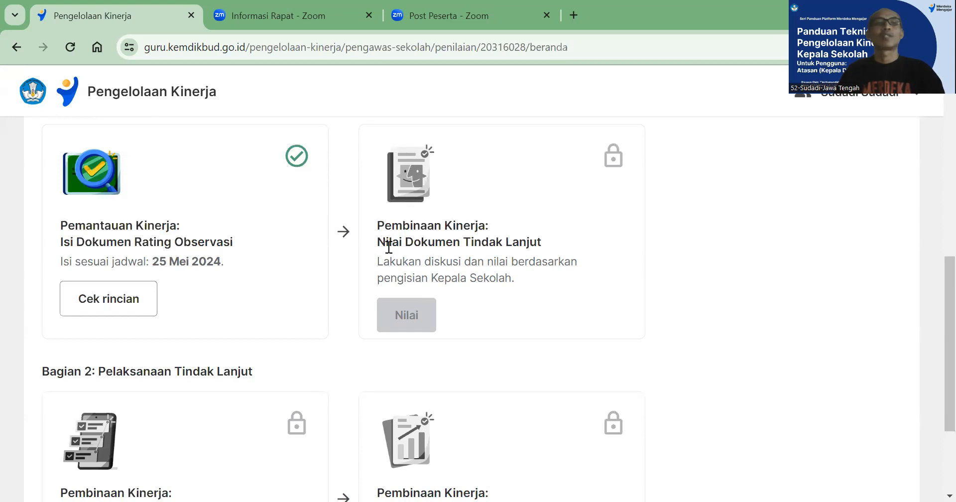
pyautogui.scroll(10, 240, 247)
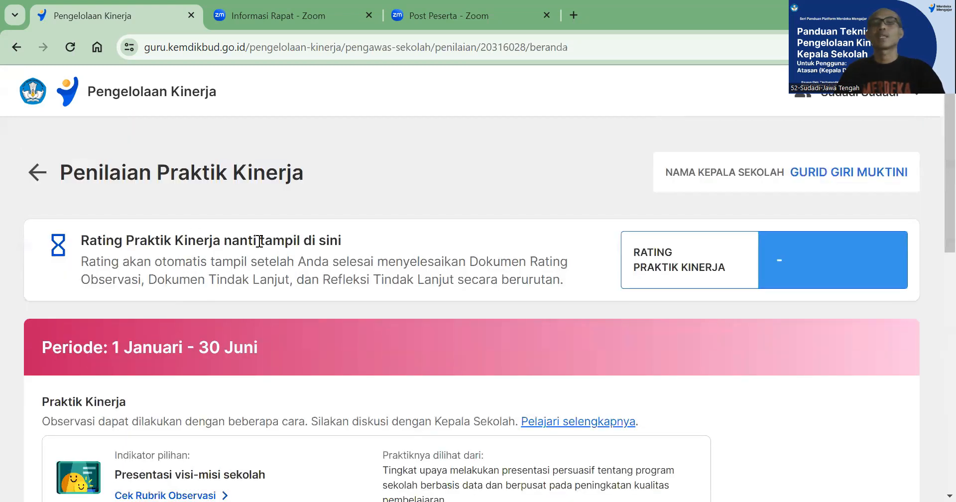
pyautogui.click(37, 173)
# Open the Perilaku Kerja assessment form for the principal of SD NEGERI JAPEREJO
pyautogui.scroll(-3, 540, 357)
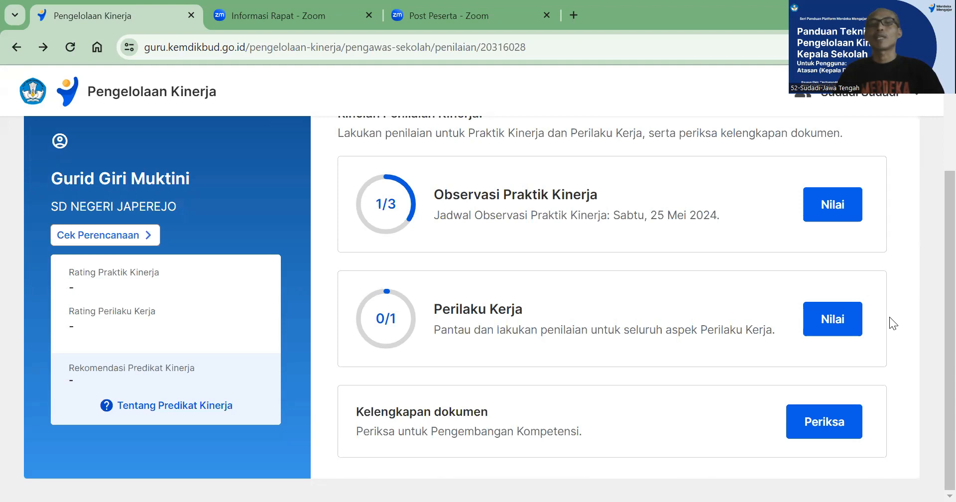
pyautogui.click(839, 321)
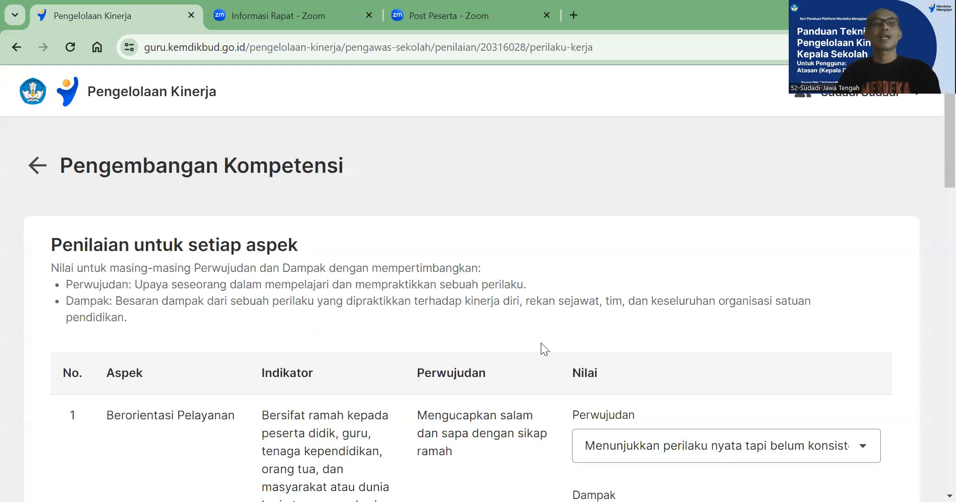
# Examine the Perilaku Kerja aspects from Berorientasi Pelayanan to Kolaboratif, with their indicators and Perwujudan and Dampak ratings
pyautogui.scroll(-2, 541, 342)
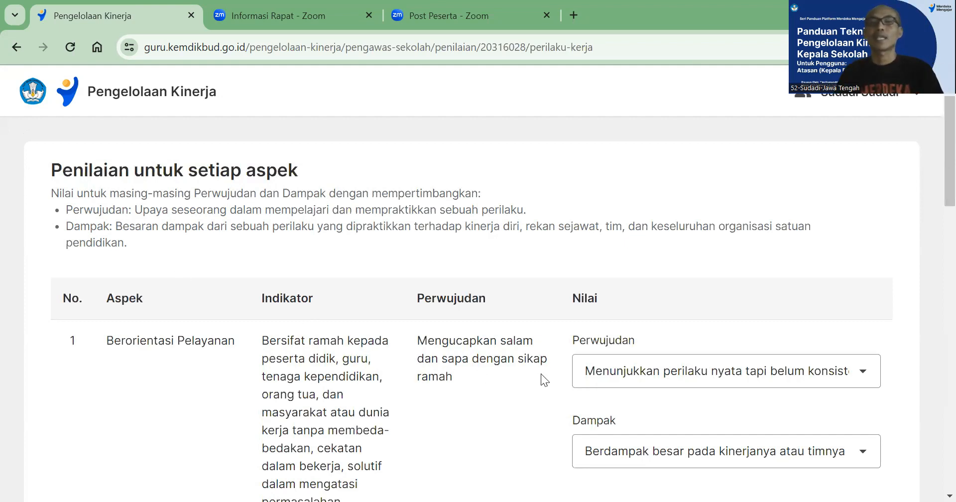
pyautogui.scroll(-1, 374, 352)
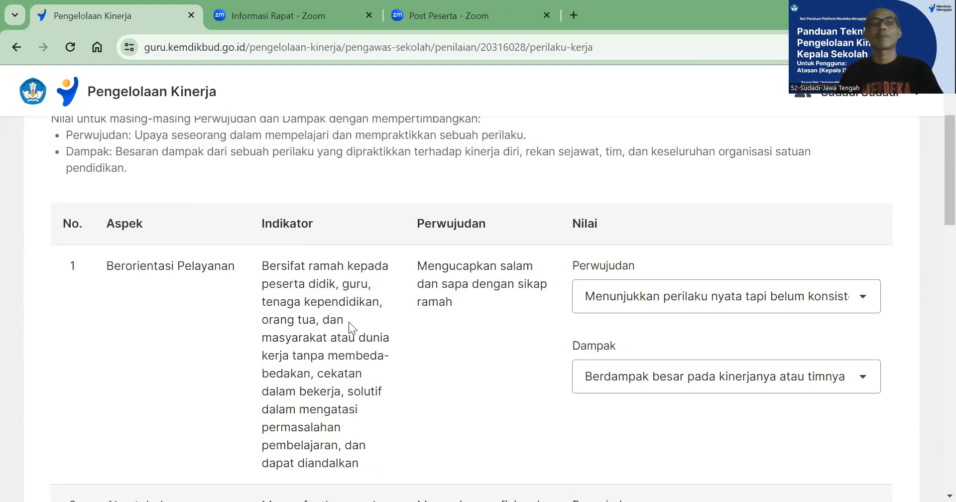
pyautogui.scroll(-5, 221, 301)
pyautogui.scroll(6, 219, 301)
pyautogui.scroll(-5, 214, 305)
pyautogui.scroll(4, 214, 305)
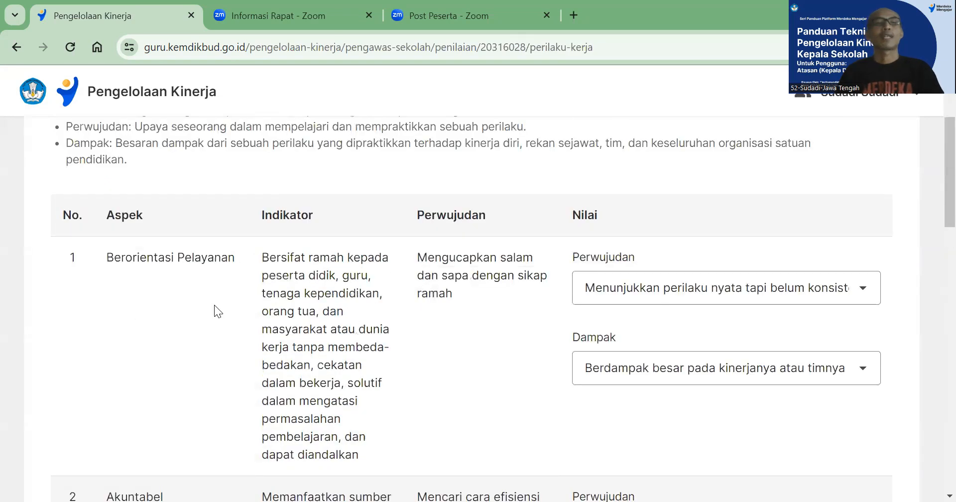
pyautogui.scroll(-3, 214, 305)
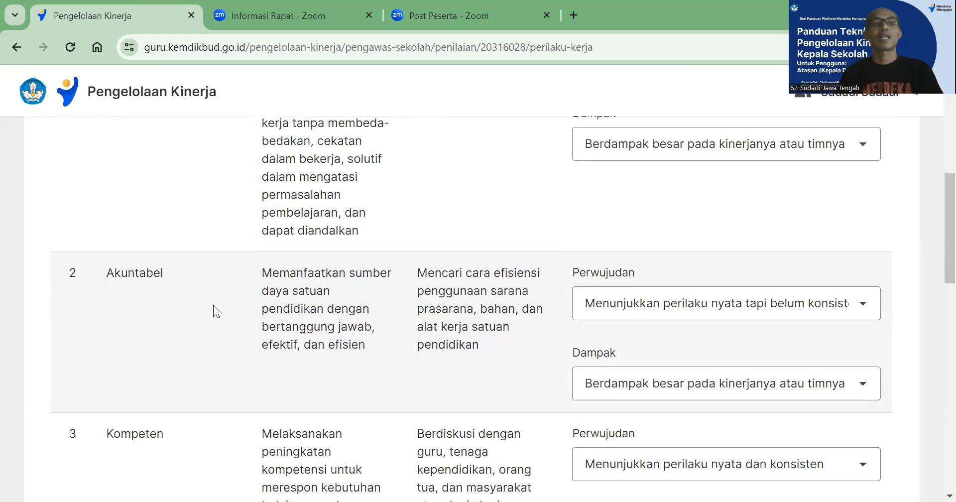
pyautogui.scroll(-3, 213, 305)
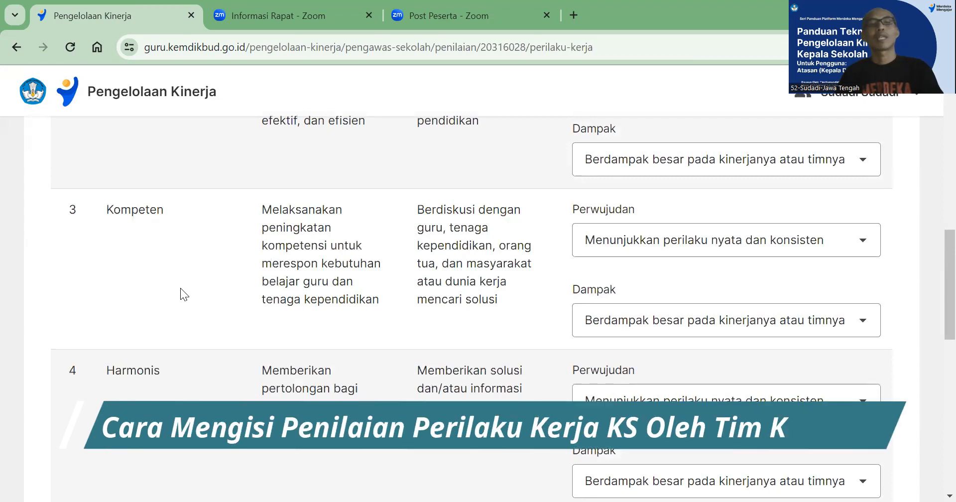
pyautogui.scroll(-4, 180, 288)
pyautogui.scroll(-3, 181, 293)
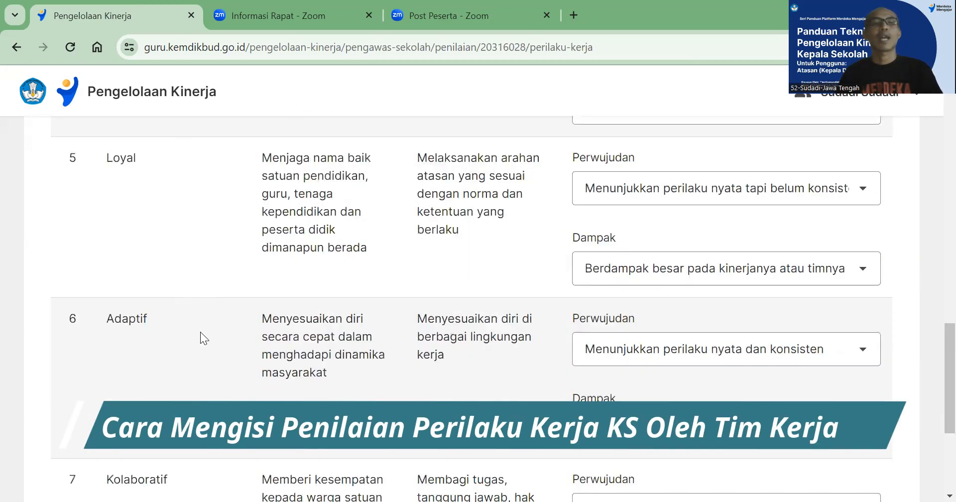
pyautogui.scroll(-3, 200, 332)
pyautogui.scroll(5, 718, 355)
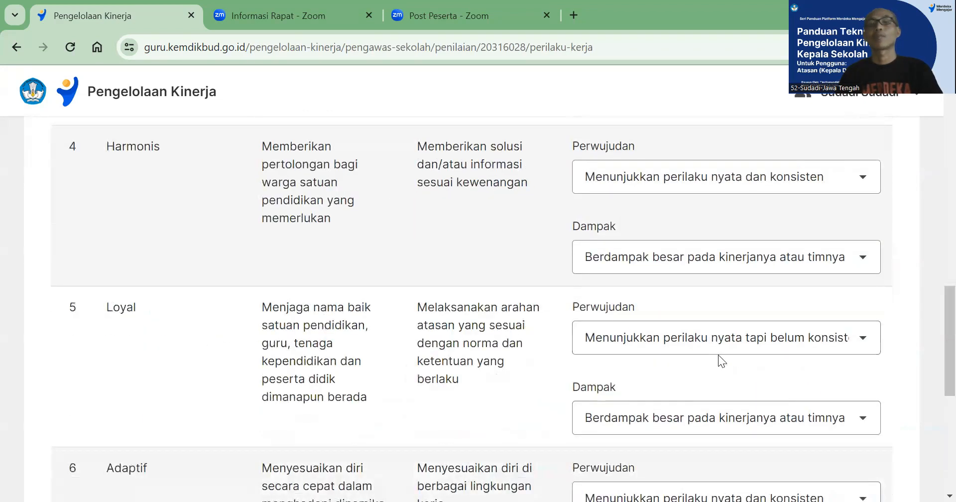
pyautogui.scroll(14, 718, 354)
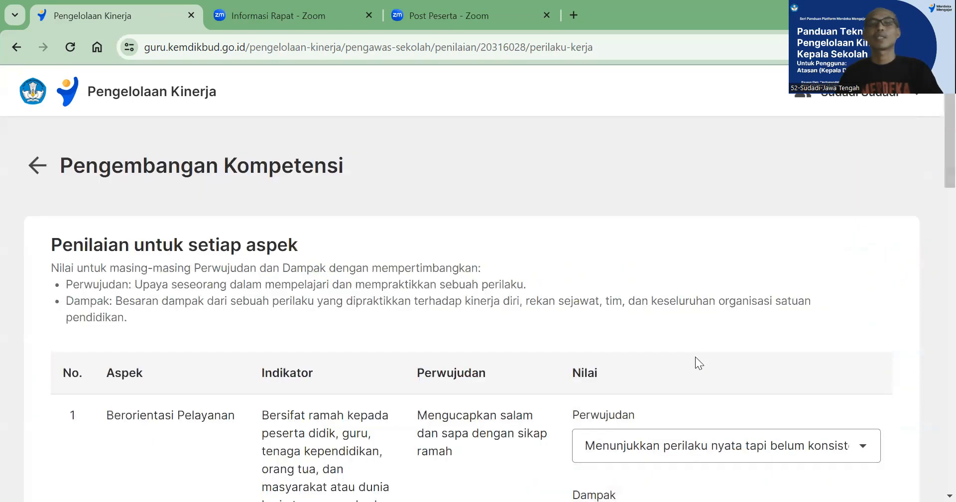
# Set the Perwujudan rating of Berorientasi Pelayanan to "Menunjukkan perilaku nyata tapi belum konsisten"
pyautogui.scroll(-3, 691, 354)
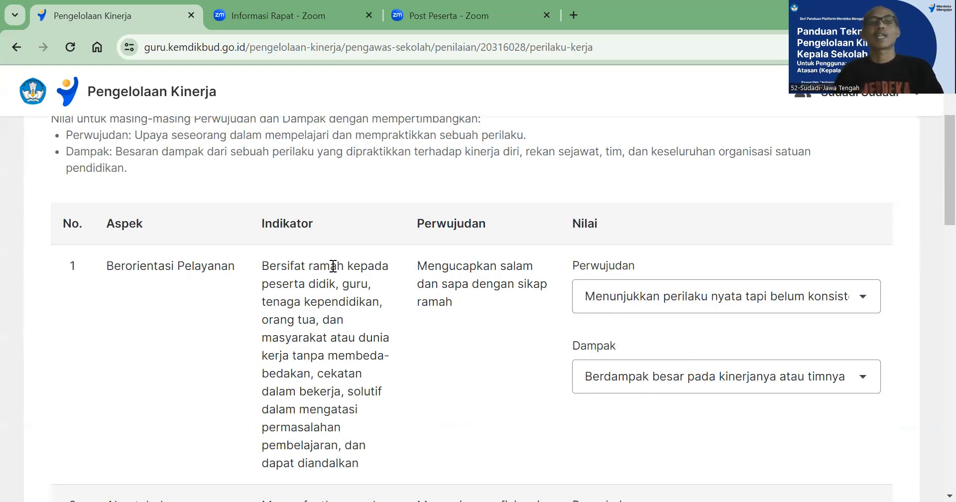
pyautogui.scroll(-1, 333, 266)
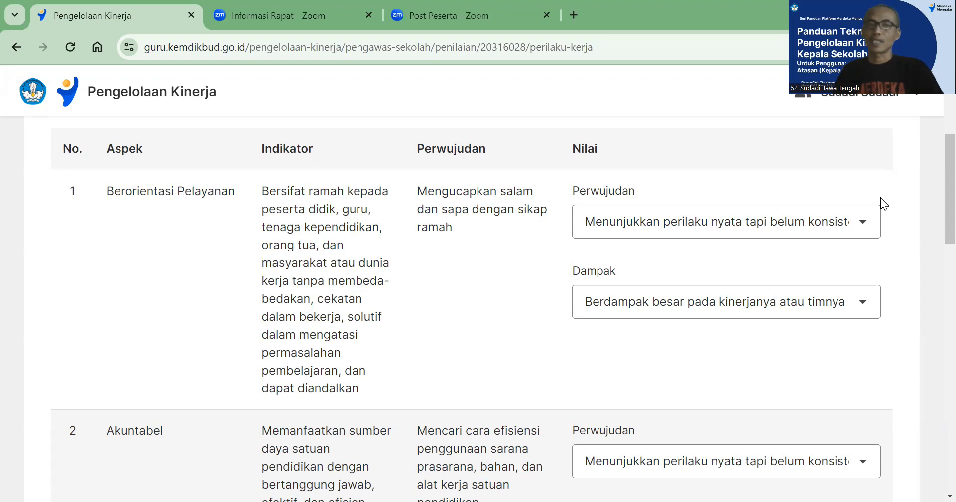
pyautogui.scroll(-2, 797, 205)
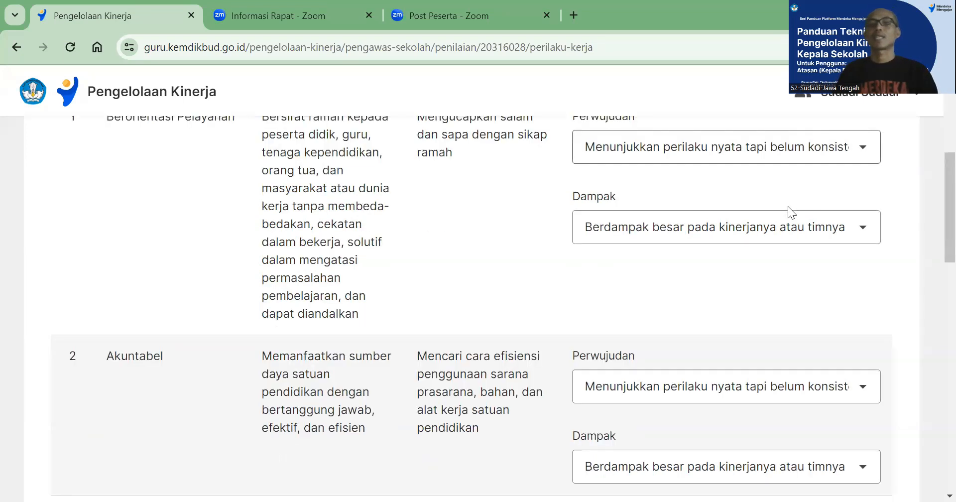
pyautogui.scroll(2, 775, 206)
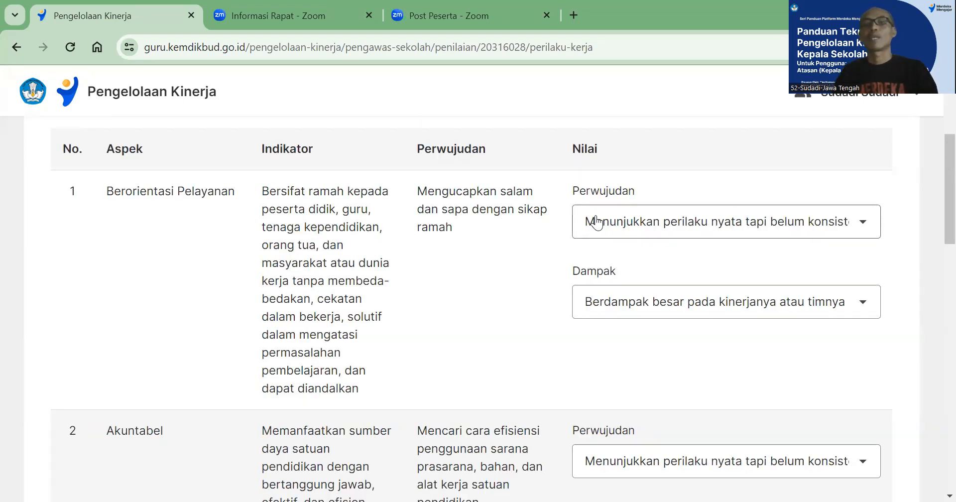
pyautogui.click(864, 233)
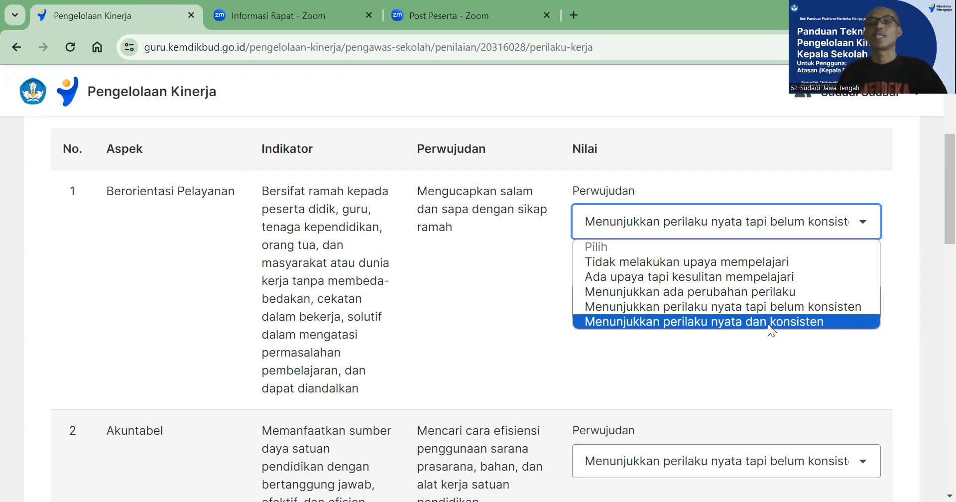
pyautogui.click(606, 306)
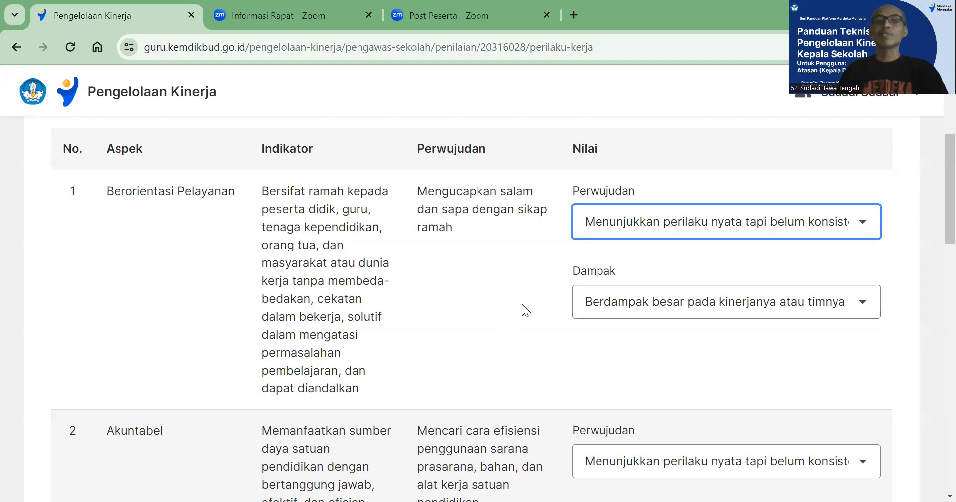
# Set the Dampak rating of Berorientasi Pelayanan to "Berdampak besar pada kinerjanya atau timnya"
pyautogui.click(869, 308)
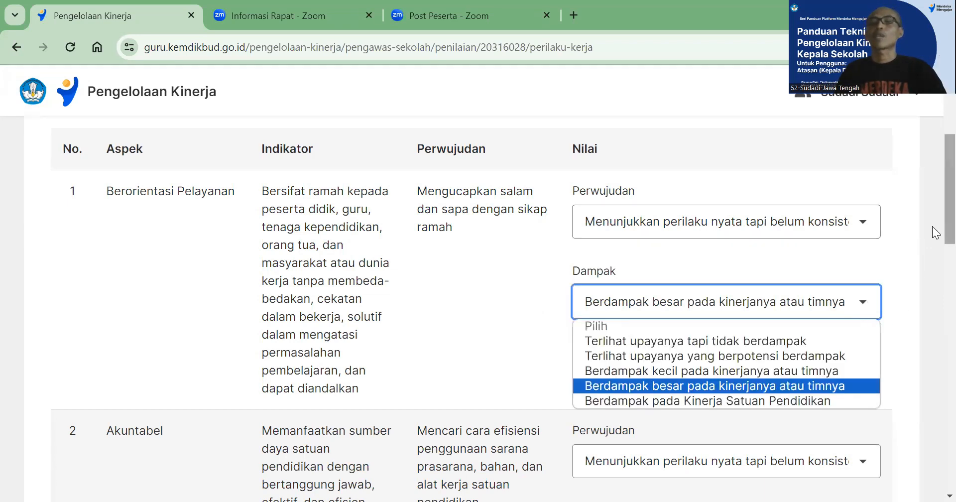
pyautogui.scroll(-2, 932, 234)
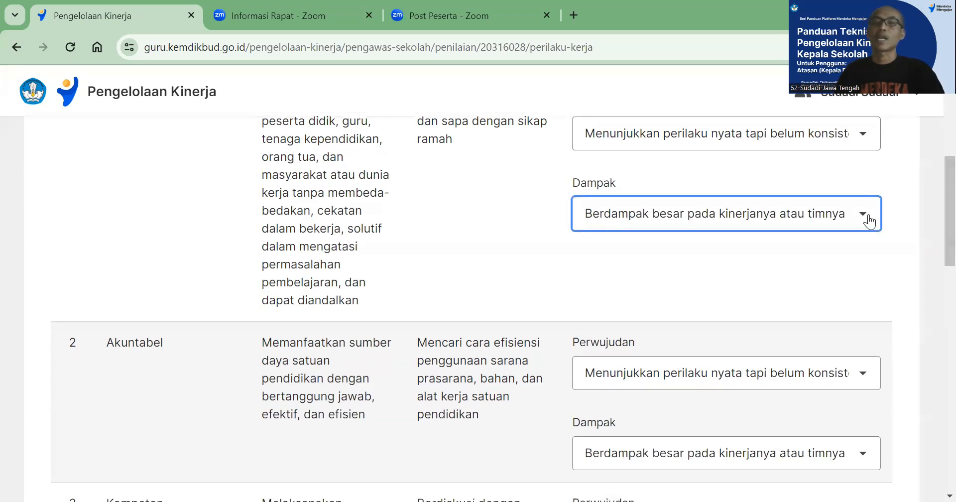
pyautogui.click(869, 219)
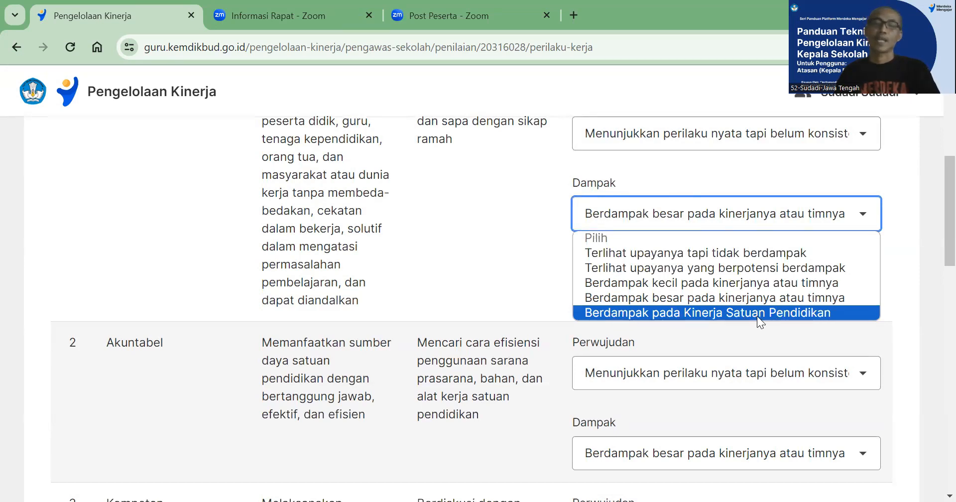
pyautogui.click(645, 298)
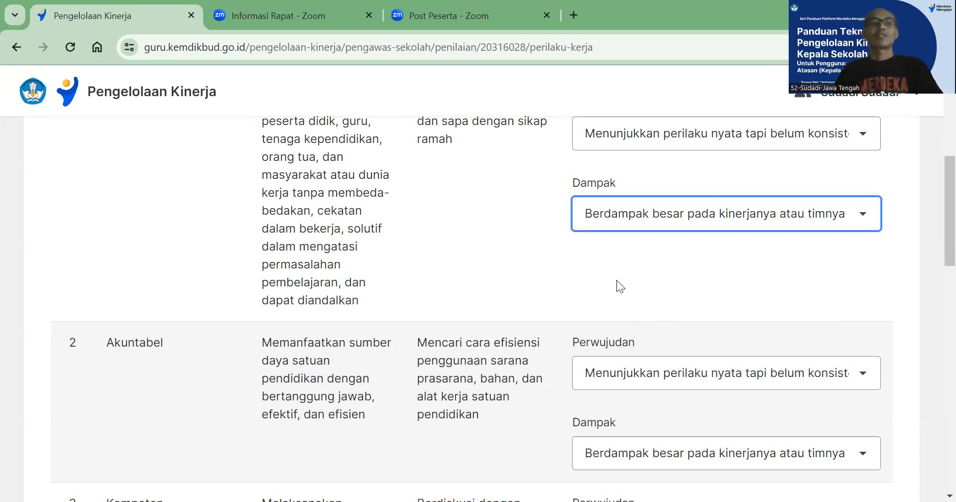
# Rate Akuntabel with Perwujudan "Menunjukkan perilaku nyata tapi belum konsisten" and Dampak "Berdampak besar pada kinerjanya atau timnya"
pyautogui.scroll(-1, 616, 280)
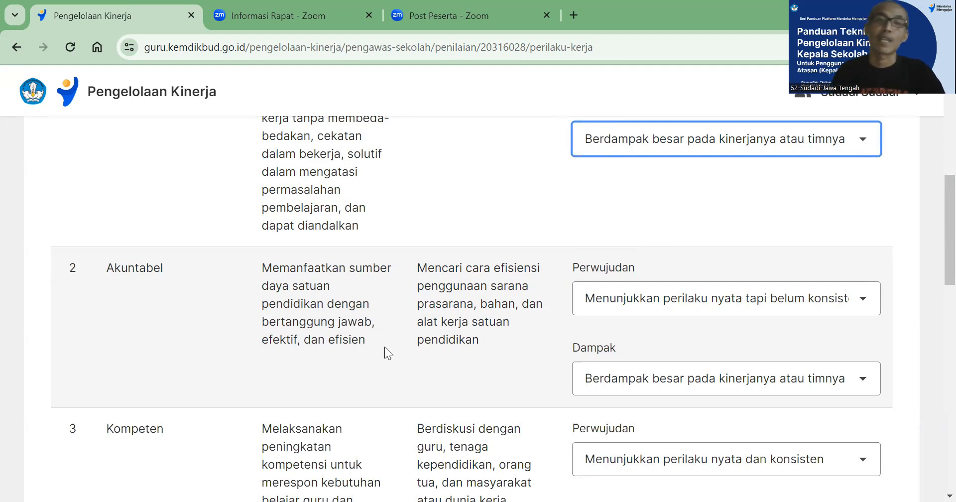
pyautogui.scroll(3, 469, 340)
pyautogui.scroll(-3, 469, 341)
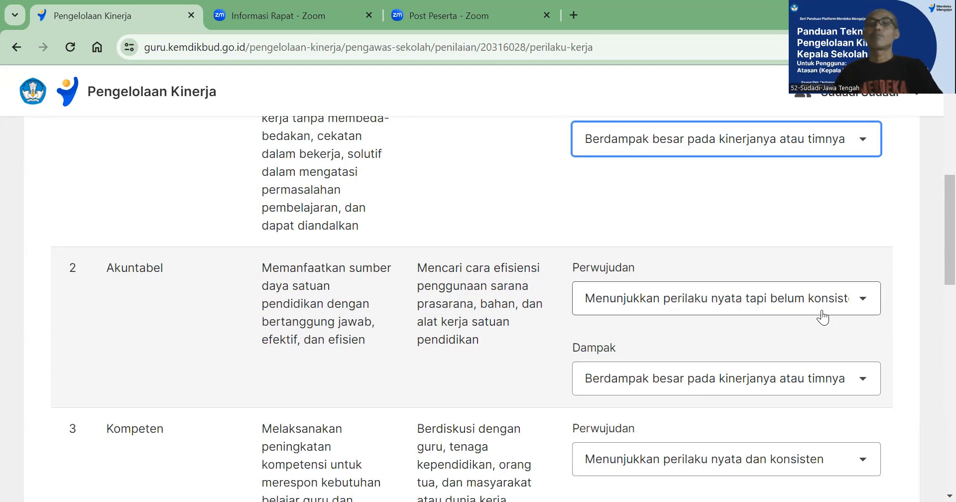
pyautogui.click(866, 303)
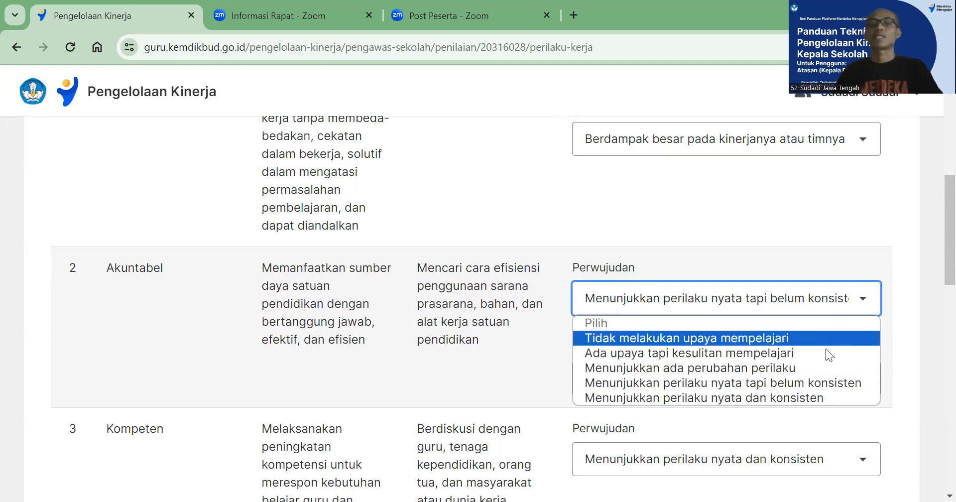
pyautogui.click(804, 382)
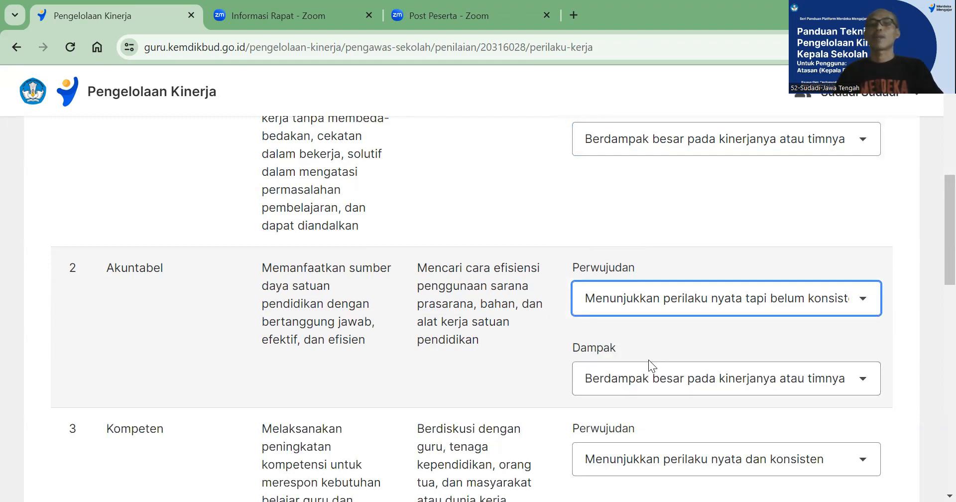
pyautogui.click(861, 384)
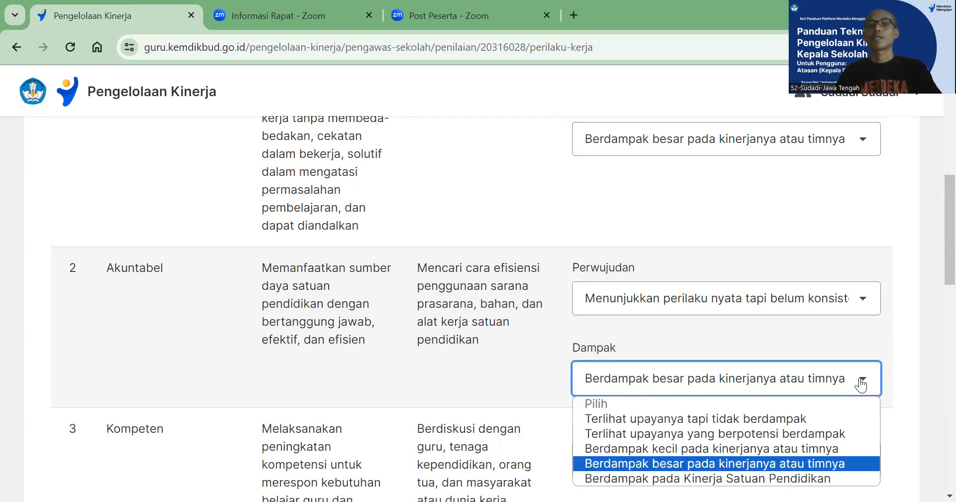
pyautogui.click(801, 462)
# Review the Kompeten indicator and set its Perwujudan rating to "Menunjukkan perilaku nyata dan konsisten"
pyautogui.scroll(-3, 793, 326)
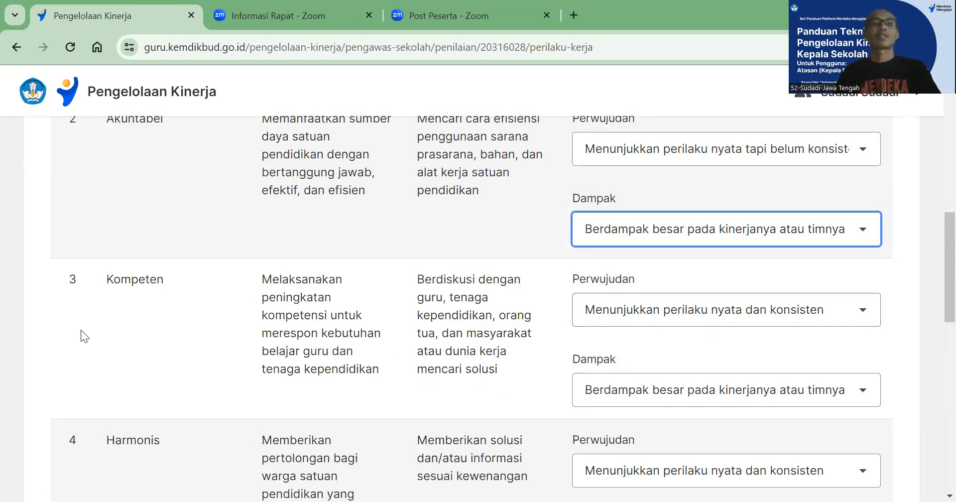
pyautogui.scroll(6, 91, 325)
pyautogui.scroll(-7, 114, 331)
pyautogui.scroll(3, 139, 337)
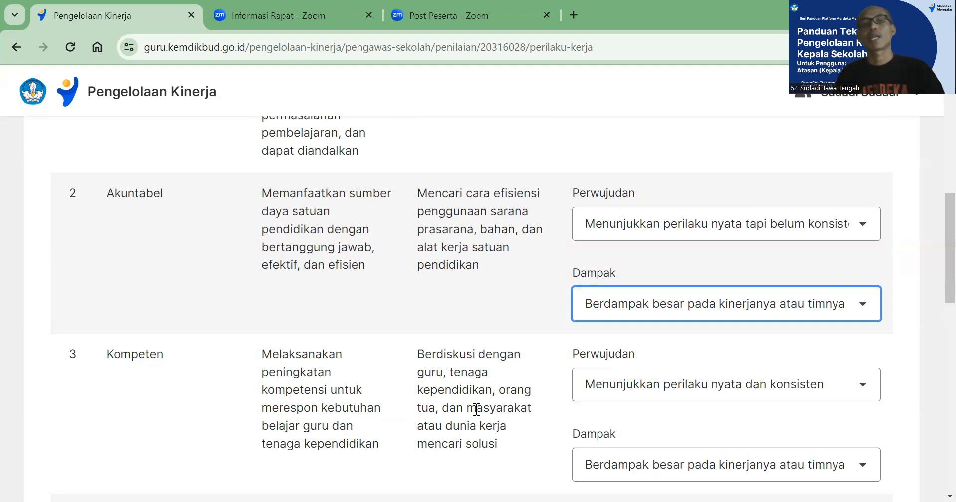
pyautogui.scroll(5, 476, 411)
pyautogui.scroll(2, 475, 409)
pyautogui.scroll(-6, 475, 408)
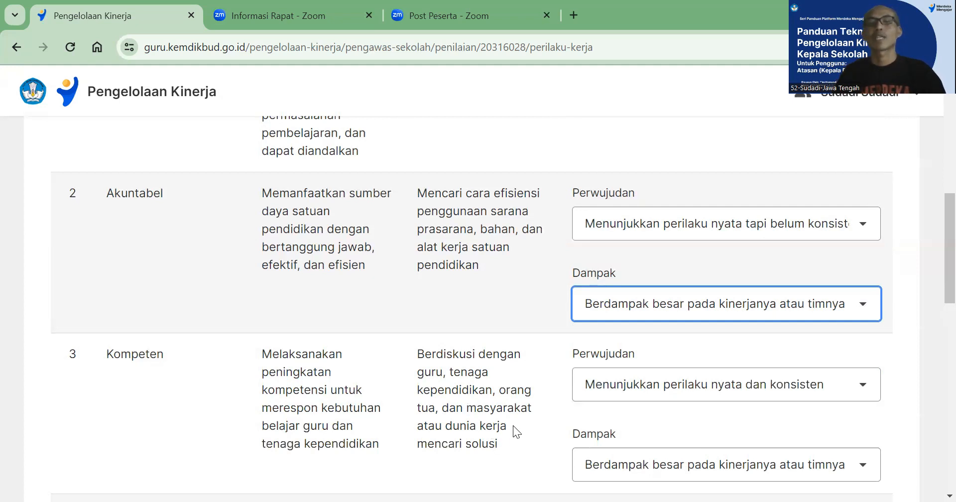
pyautogui.scroll(-1, 513, 425)
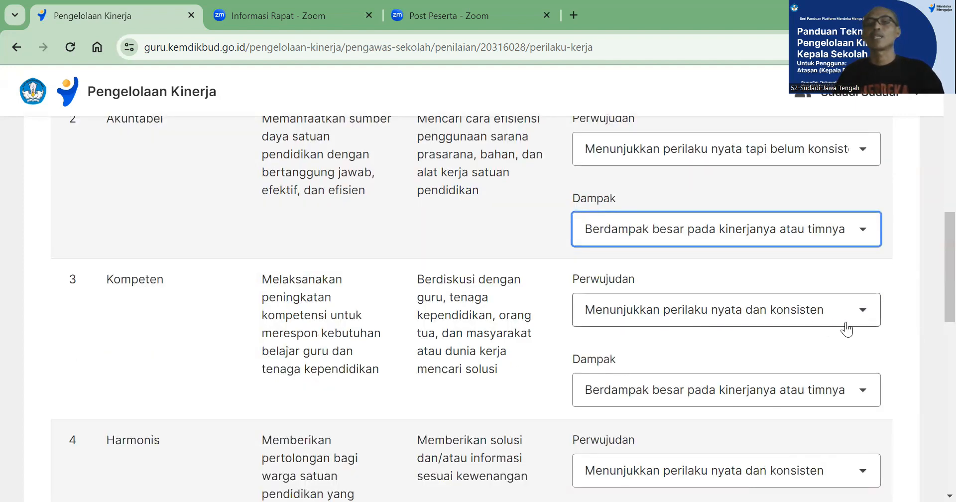
pyautogui.click(866, 318)
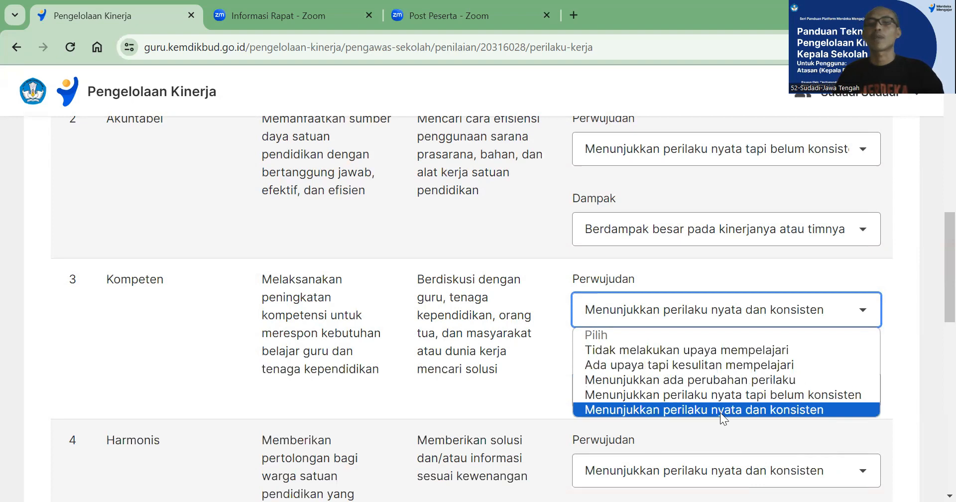
pyautogui.click(791, 410)
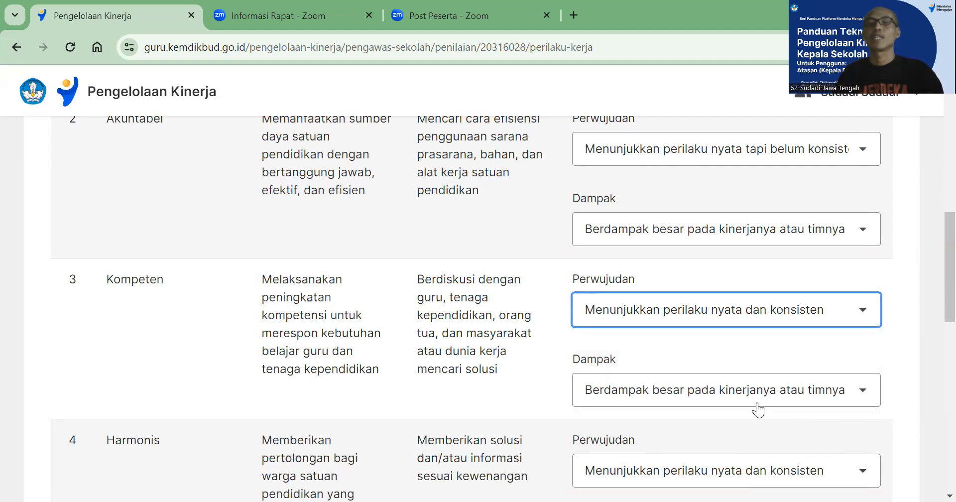
# Set the Dampak rating of Kompeten to "Berdampak besar pada kinerjanya atau timnya"
pyautogui.scroll(-1, 697, 407)
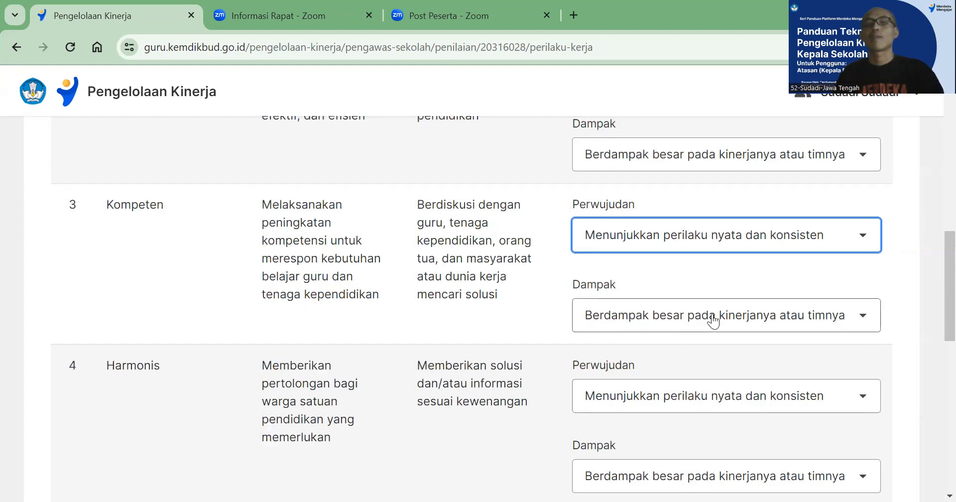
pyautogui.click(862, 319)
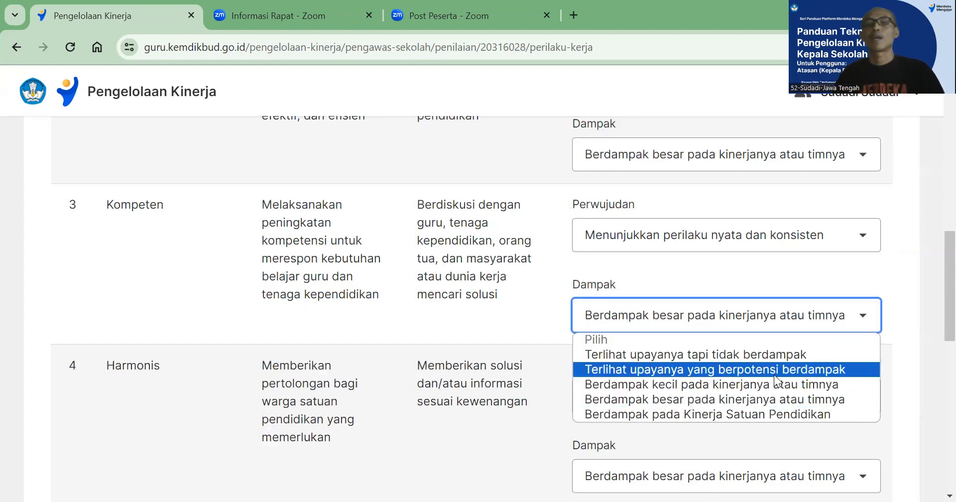
pyautogui.click(734, 400)
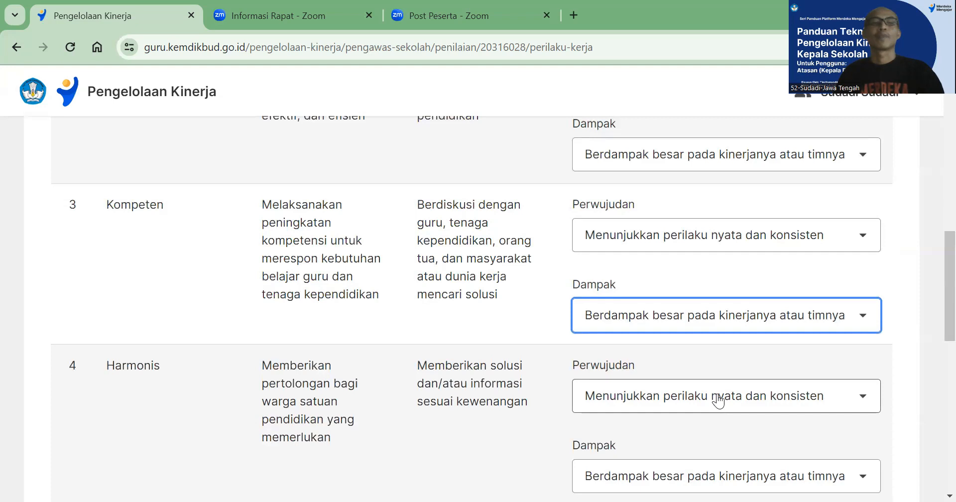
# Rate Harmonis with Perwujudan "Menunjukkan perilaku nyata dan konsisten" and Dampak "Berdampak besar pada kinerjanya atau timnya"
pyautogui.scroll(-1, 705, 396)
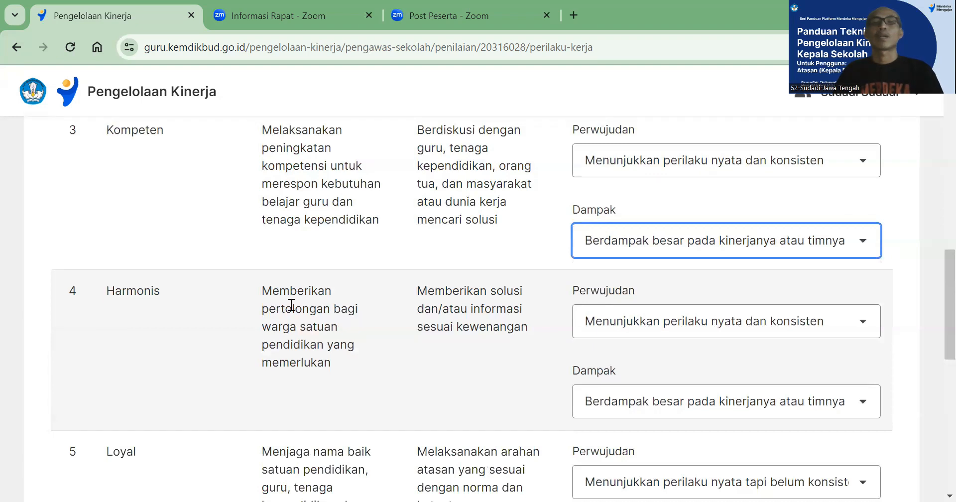
pyautogui.scroll(10, 291, 305)
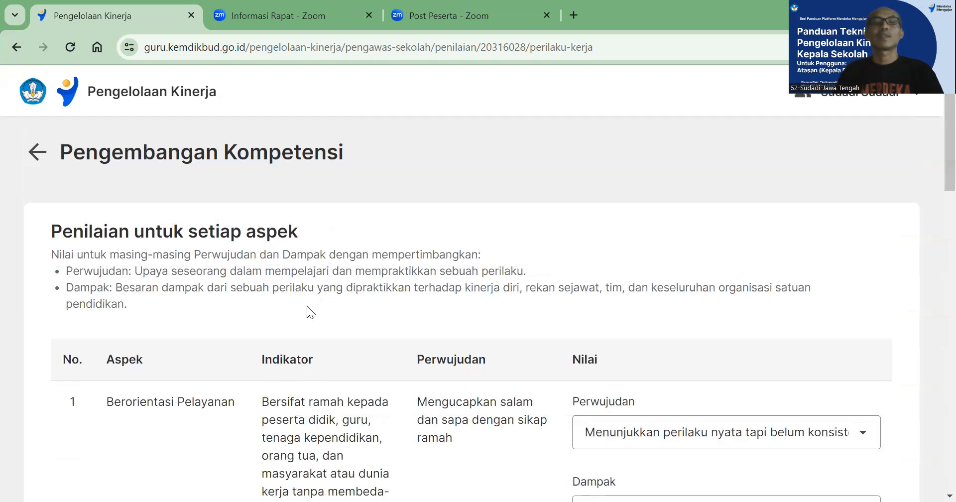
pyautogui.scroll(-12, 304, 312)
pyautogui.scroll(1, 301, 315)
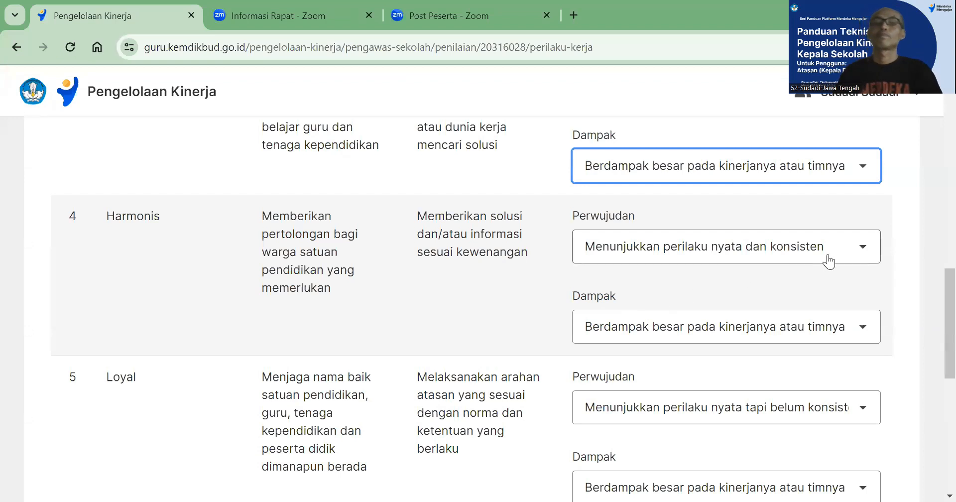
pyautogui.click(862, 254)
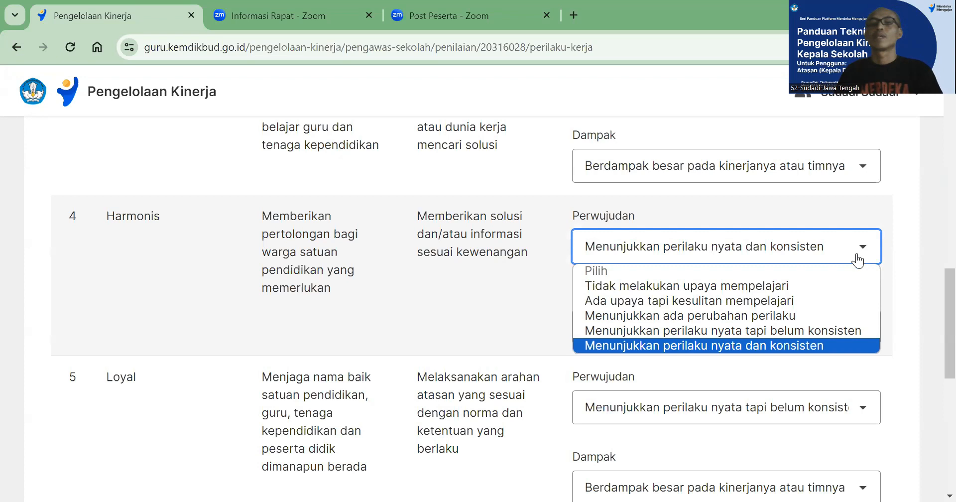
pyautogui.click(800, 344)
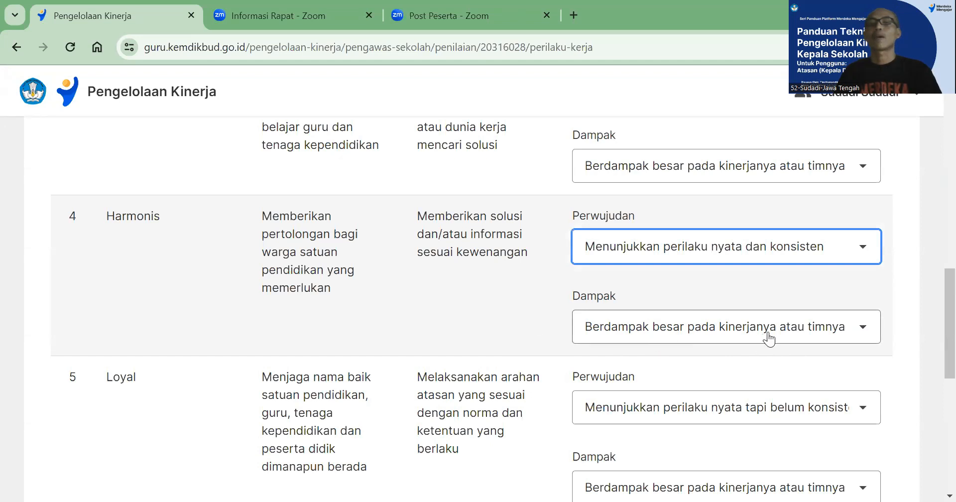
pyautogui.click(863, 333)
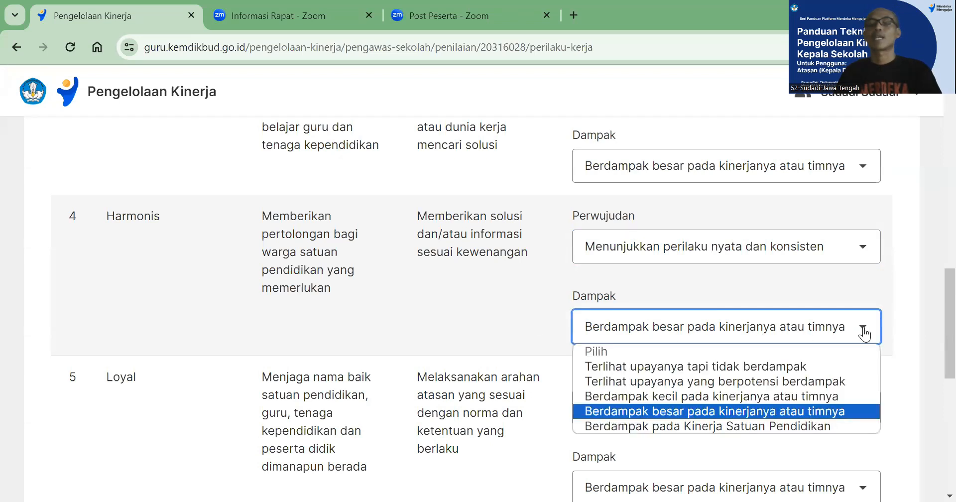
pyautogui.click(778, 412)
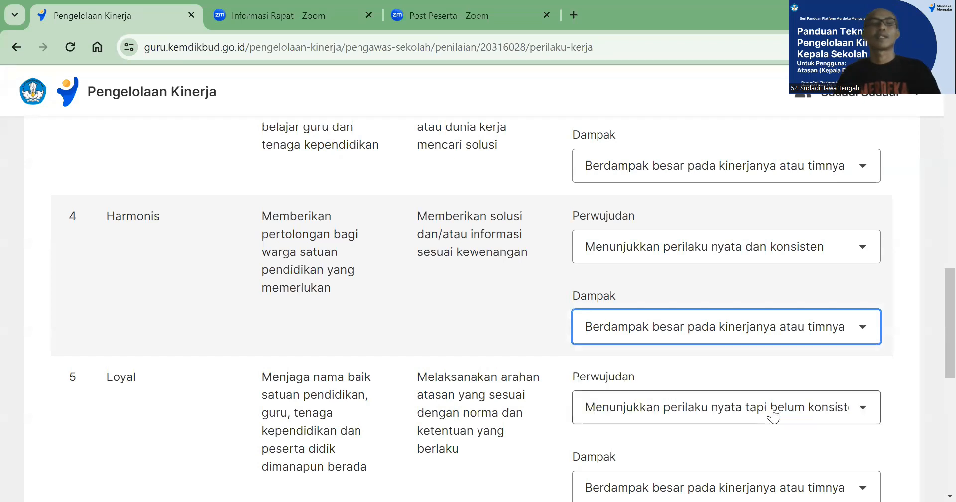
# Set the Perwujudan rating of Loyal to "Menunjukkan perilaku nyata tapi belum konsisten" and continue to the Adaptif aspect
pyautogui.scroll(-3, 413, 335)
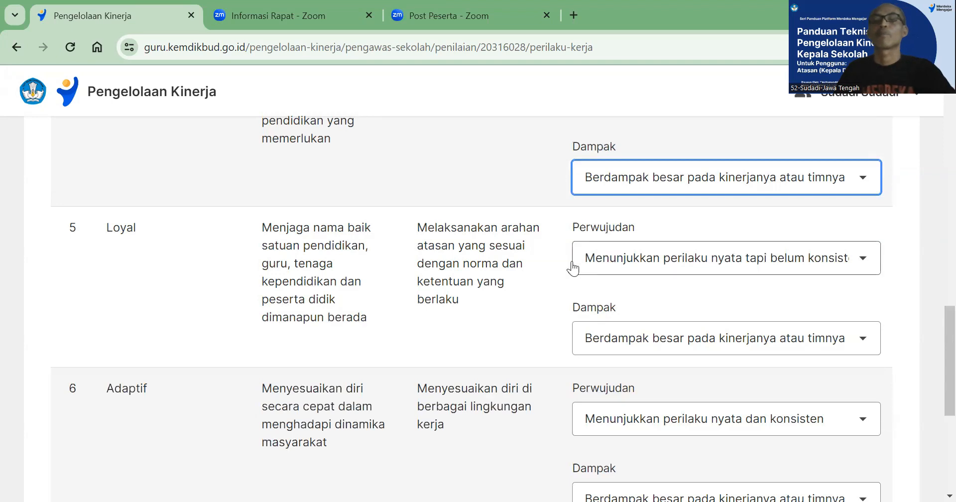
pyautogui.click(853, 263)
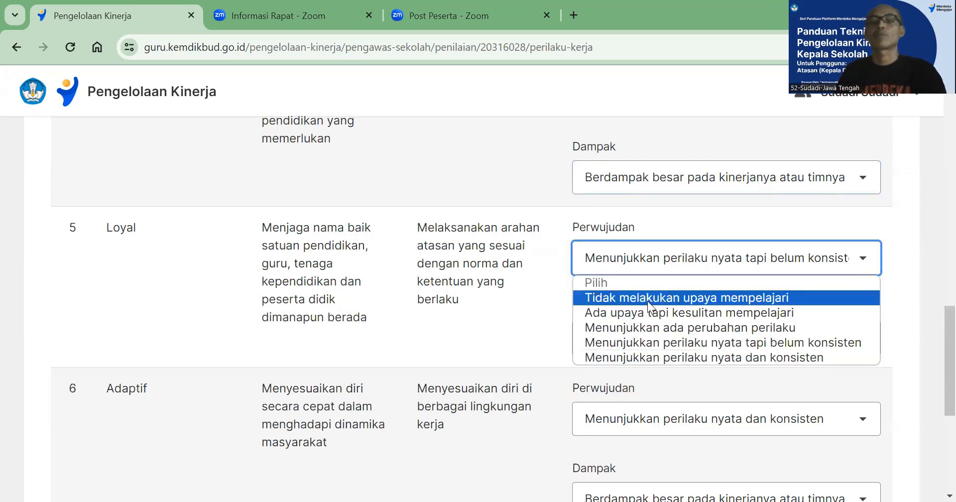
pyautogui.click(630, 343)
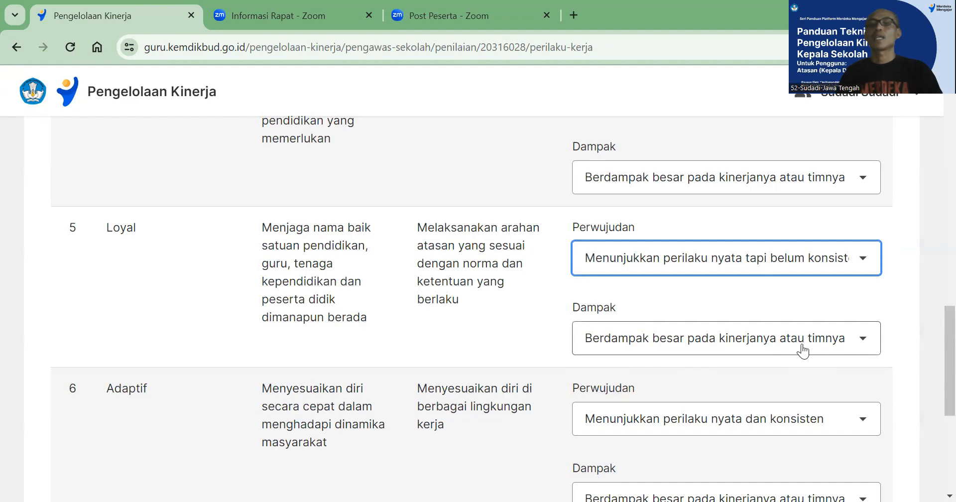
pyautogui.scroll(-2, 211, 369)
pyautogui.scroll(-2, 210, 369)
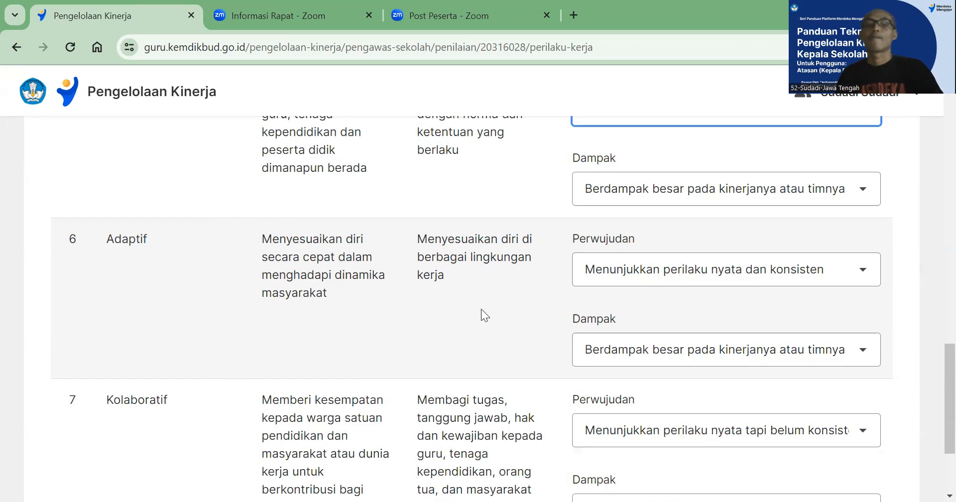
# Set the Perwujudan rating of Adaptif to "Menunjukkan perilaku nyata dan konsisten"
pyautogui.click(852, 282)
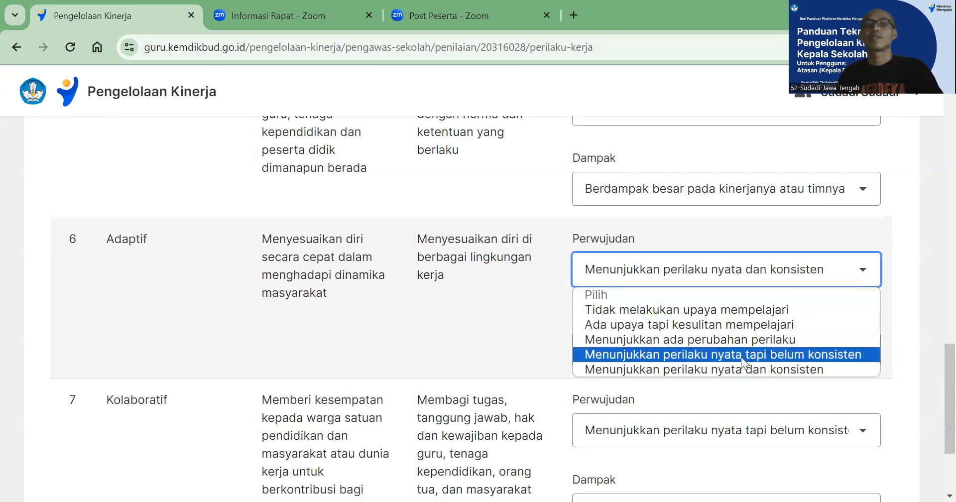
pyautogui.click(731, 370)
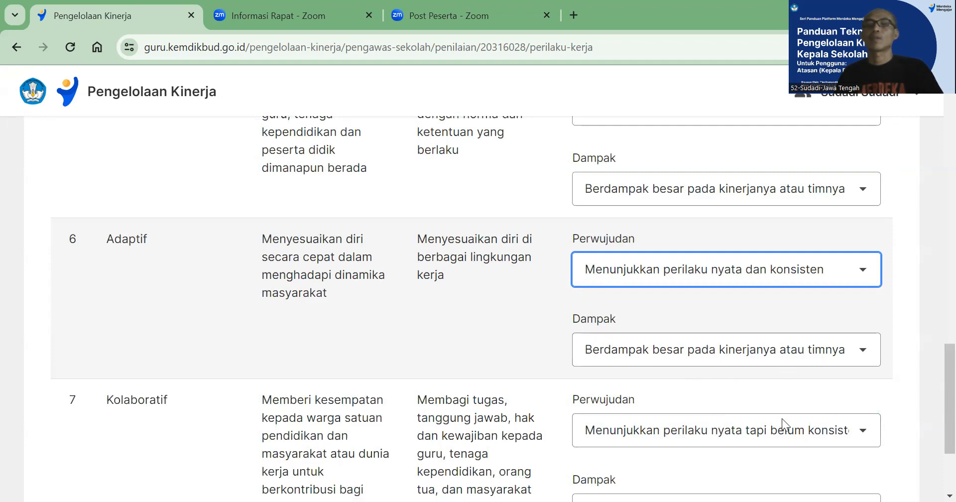
pyautogui.click(504, 339)
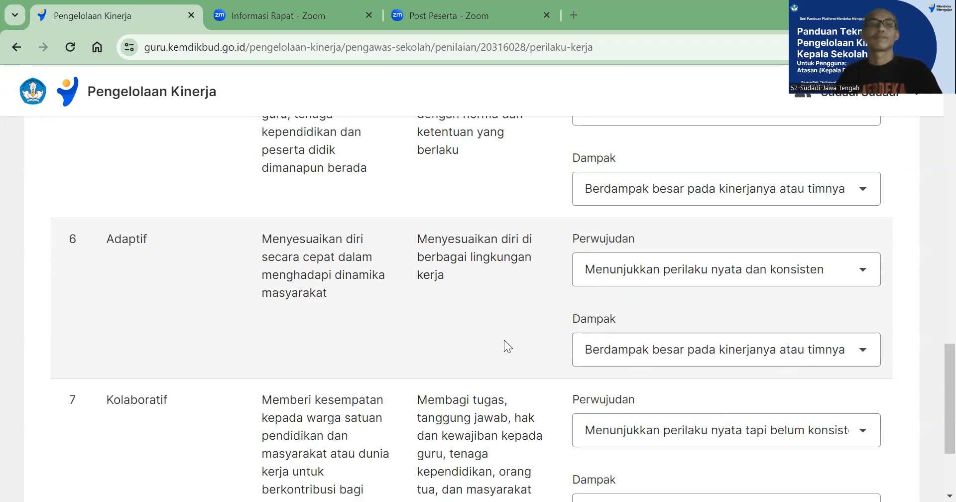
# Rate Kolaboratif with Perwujudan "Menunjukkan ada perubahan perilaku" and Dampak "Berdampak besar pada kinerjanya atau timnya"
pyautogui.scroll(-3, 504, 339)
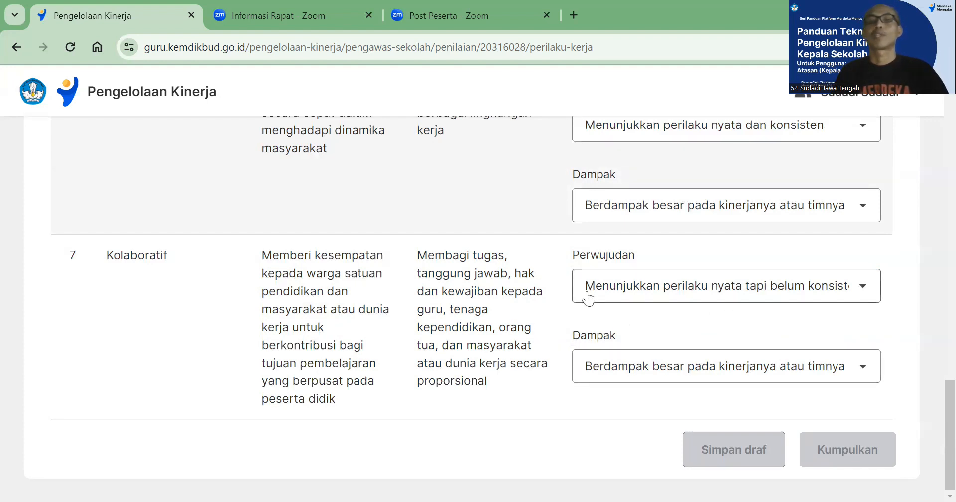
pyautogui.click(855, 292)
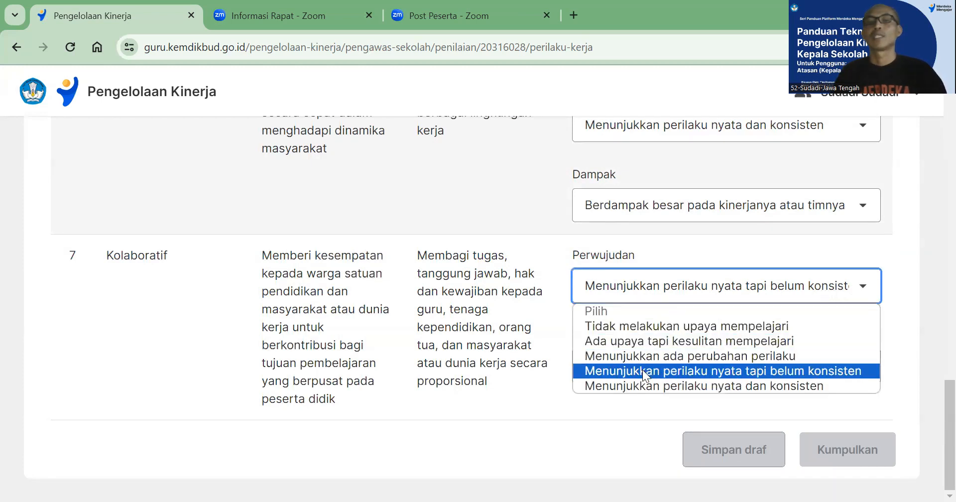
pyautogui.click(643, 356)
pyautogui.click(864, 370)
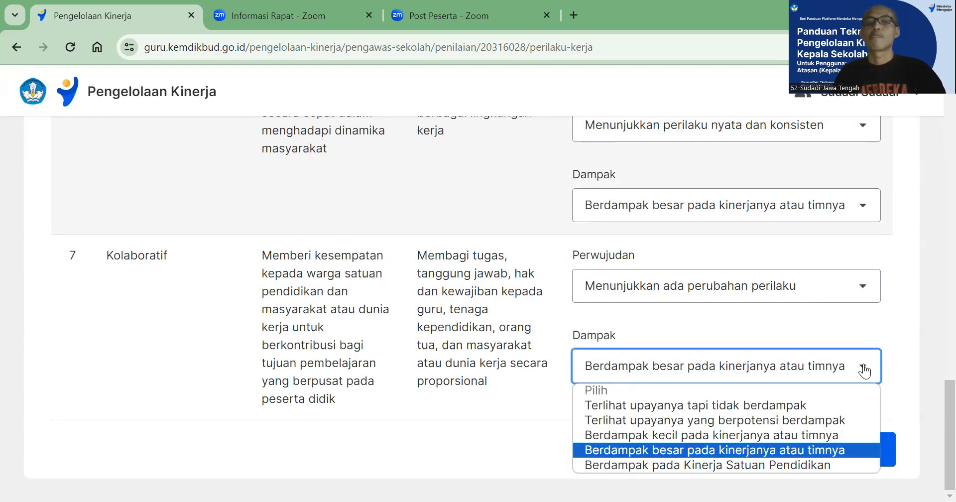
pyautogui.click(805, 449)
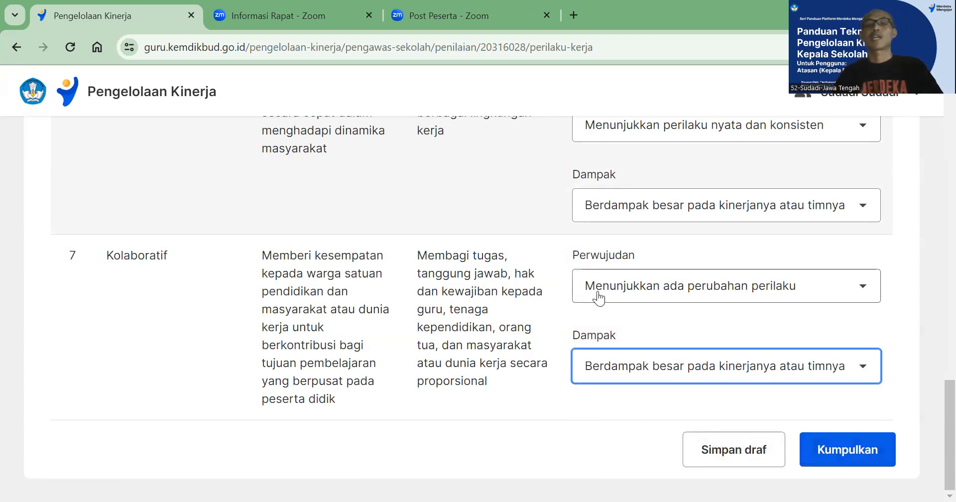
# Save the Perilaku Kerja ratings as a draft and reopen the assessment to review the aspects
pyautogui.scroll(3, 495, 297)
pyautogui.scroll(-3, 523, 301)
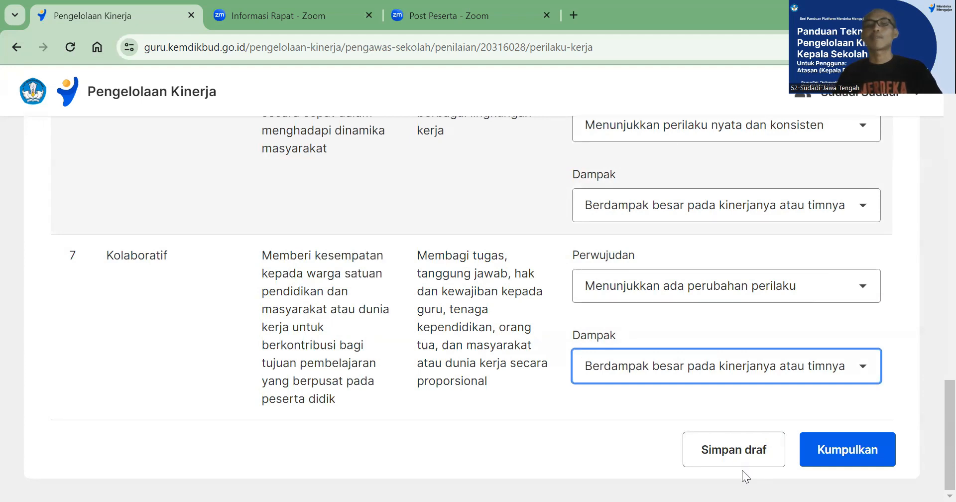
pyautogui.click(722, 453)
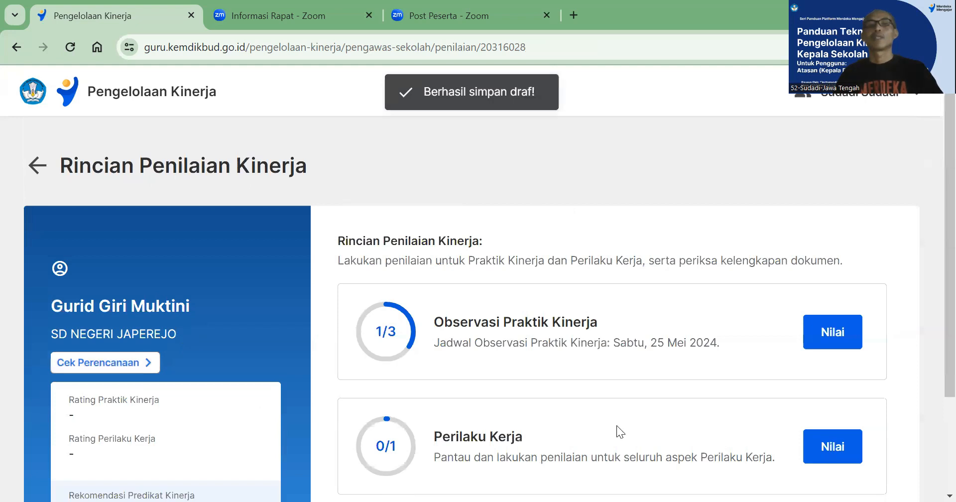
pyautogui.click(826, 448)
pyautogui.scroll(-20, 737, 424)
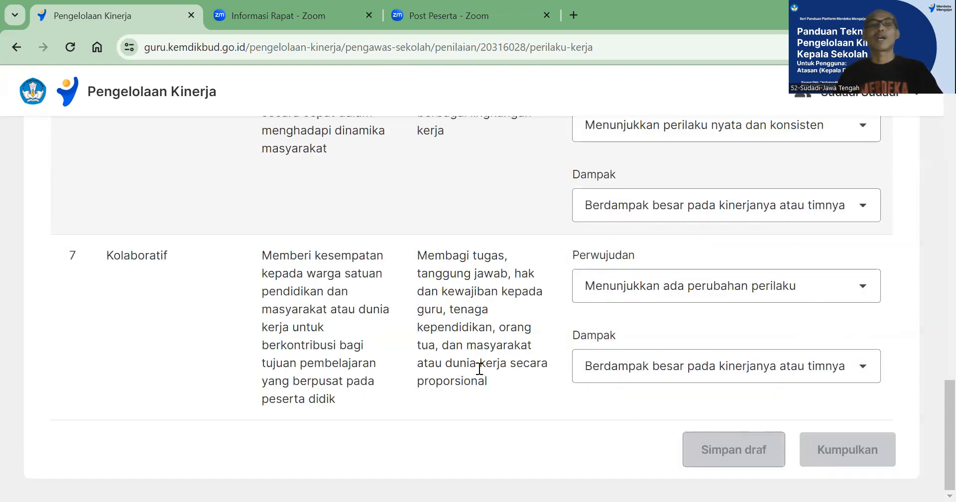
pyautogui.scroll(15, 479, 368)
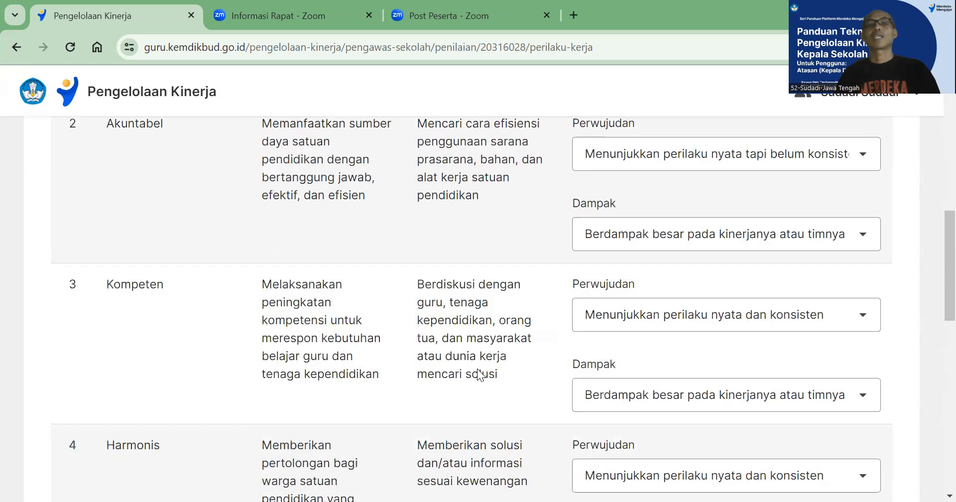
pyautogui.scroll(-20, 600, 337)
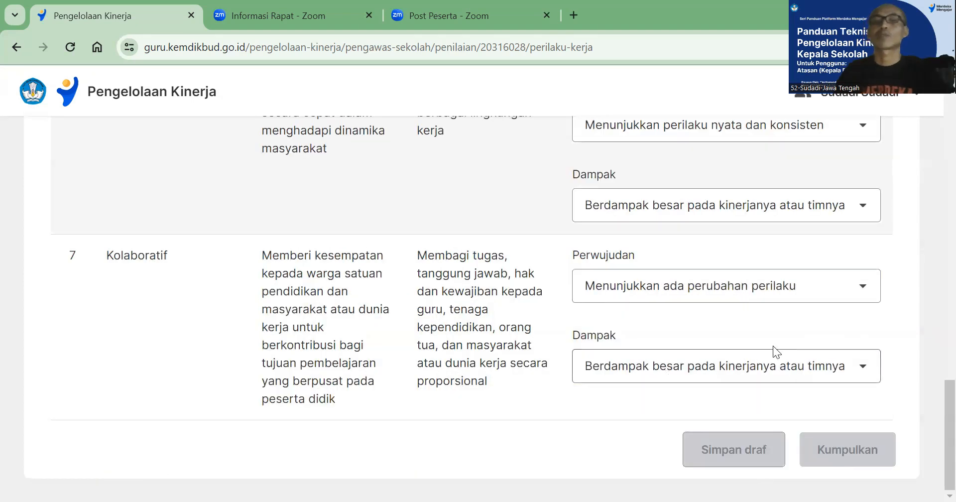
# Keep Kolaboratif's Dampak at "Berdampak besar pada kinerjanya atau timnya" and set its Perwujudan to "Menunjukkan perilaku nyata tapi belum konsisten"
pyautogui.click(813, 369)
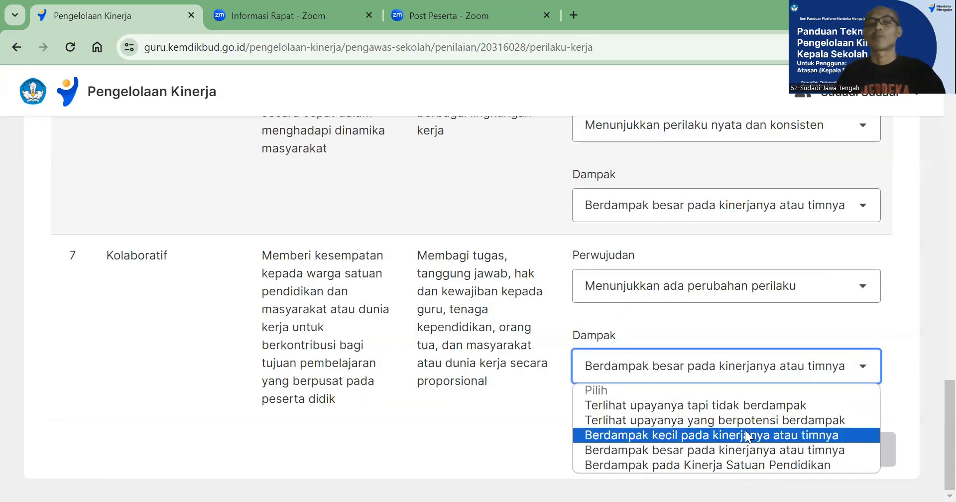
pyautogui.click(723, 451)
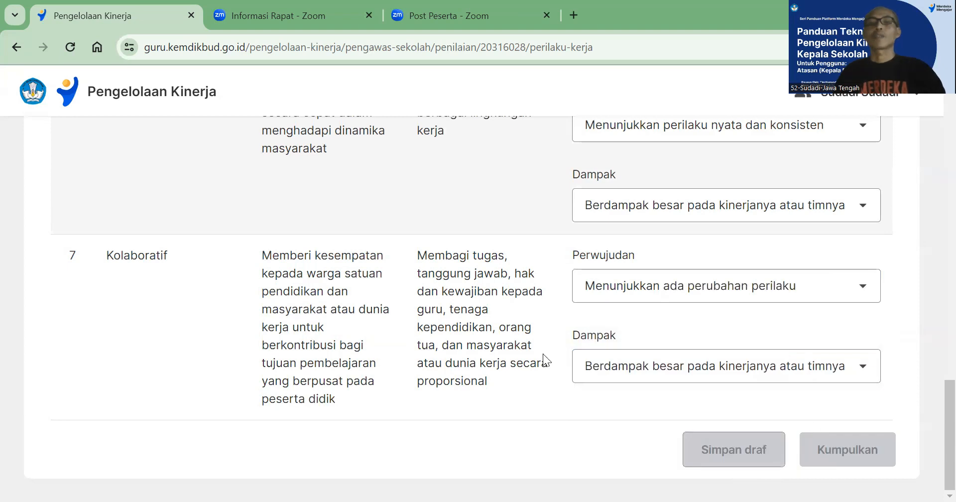
pyautogui.scroll(2, 484, 359)
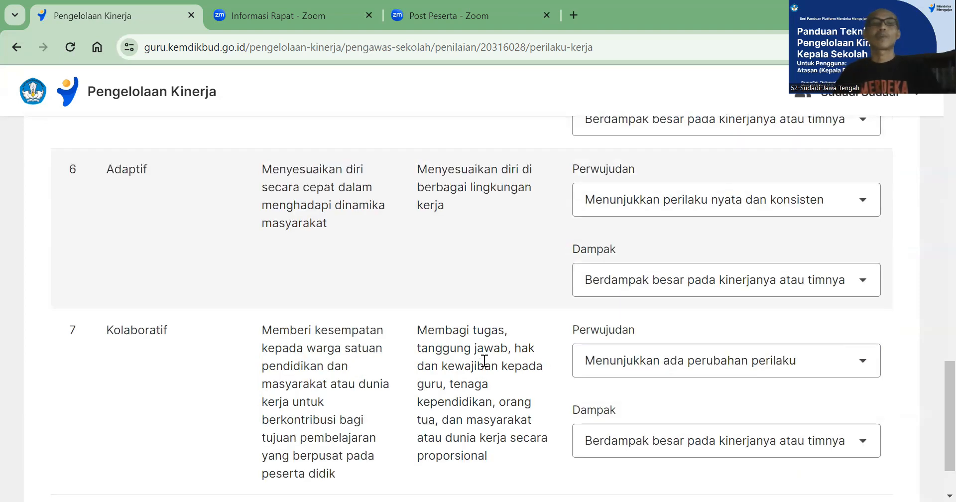
pyautogui.scroll(-2, 544, 369)
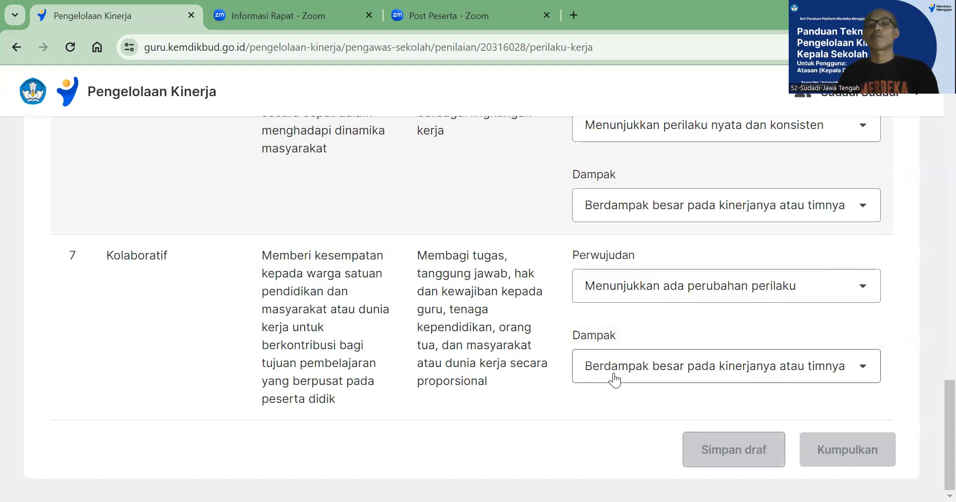
pyautogui.click(864, 372)
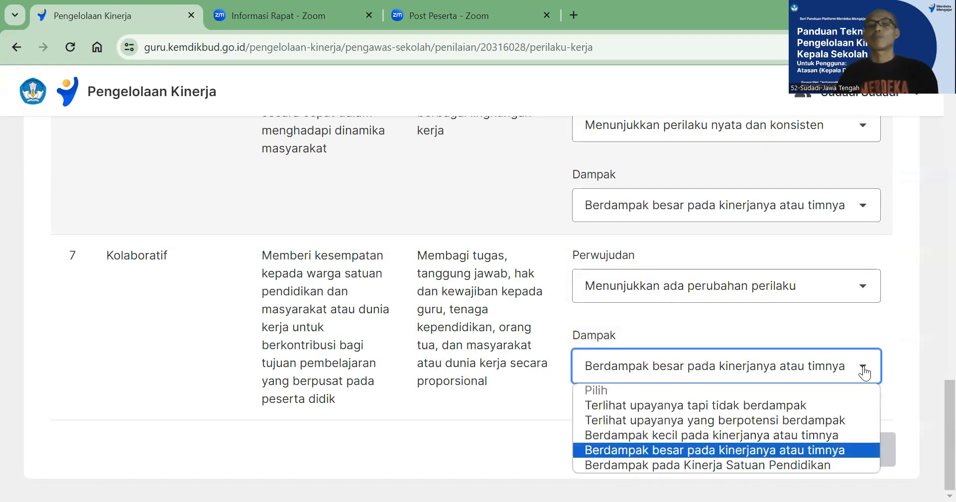
pyautogui.click(866, 293)
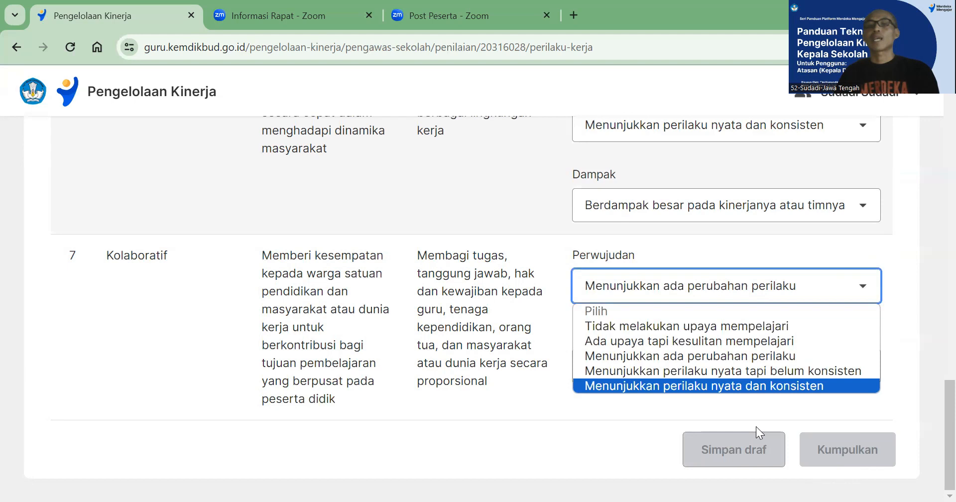
pyautogui.click(771, 373)
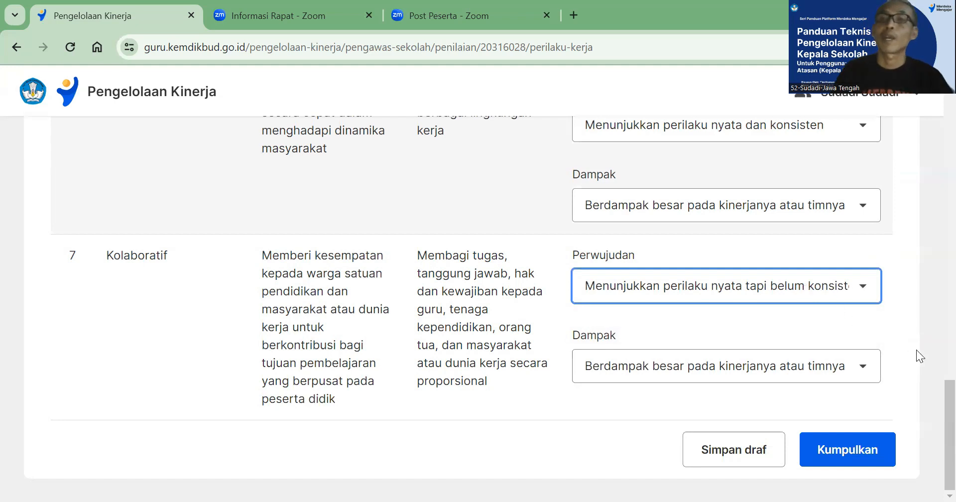
# Submit the completed Perilaku Kerja ratings as final and confirm the submission
pyautogui.click(839, 451)
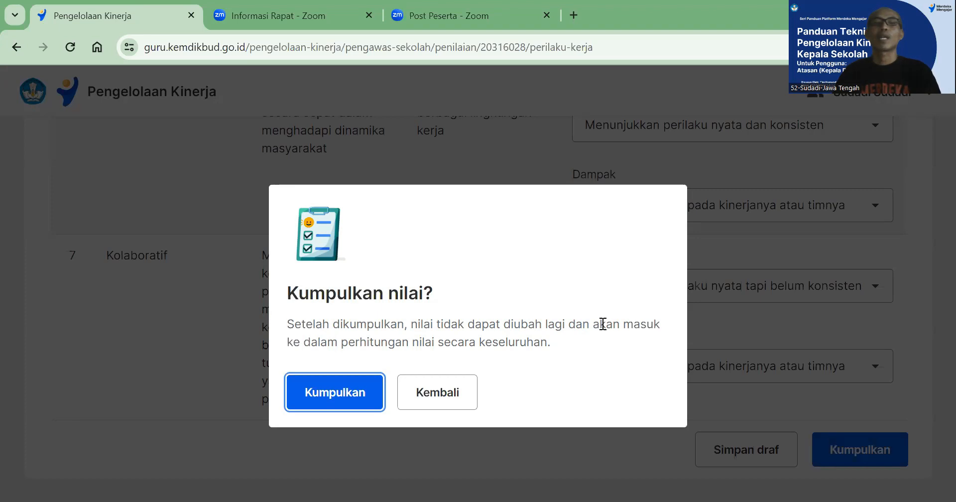
pyautogui.click(350, 396)
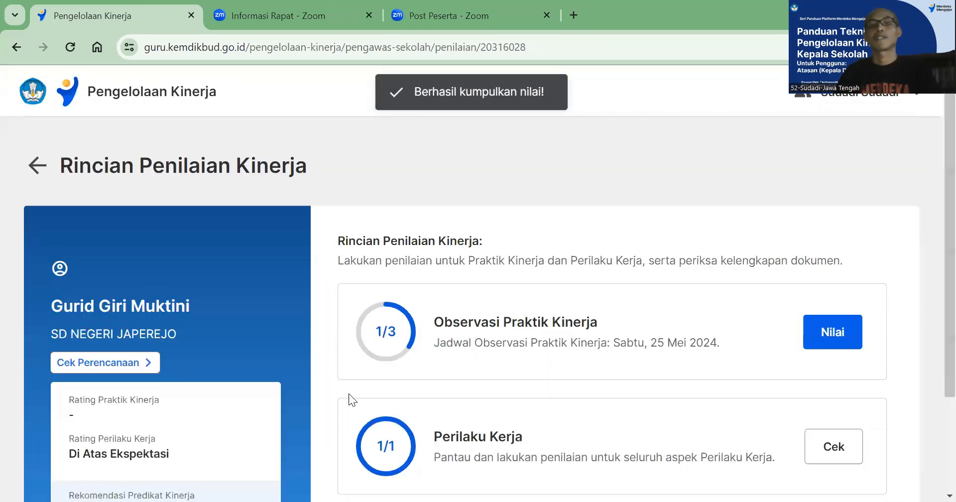
# Open the submitted Perilaku Kerja assessment and review the locked ratings from Berorientasi Pelayanan through Kolaboratif
pyautogui.scroll(-3, 608, 359)
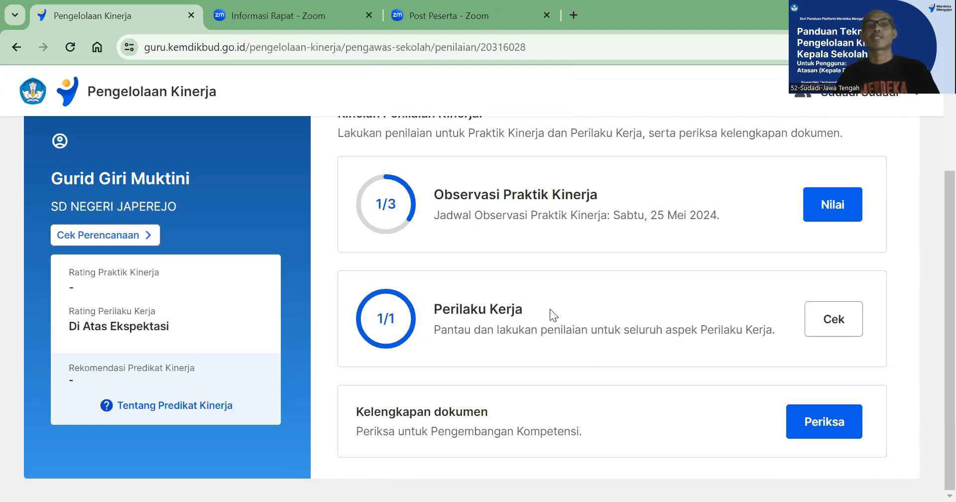
pyautogui.click(839, 322)
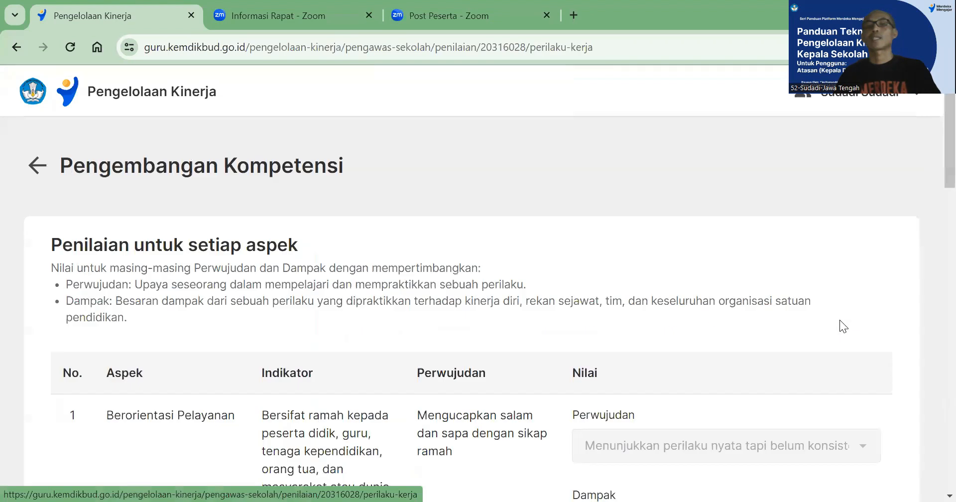
pyautogui.scroll(-5, 762, 314)
pyautogui.scroll(-7, 758, 315)
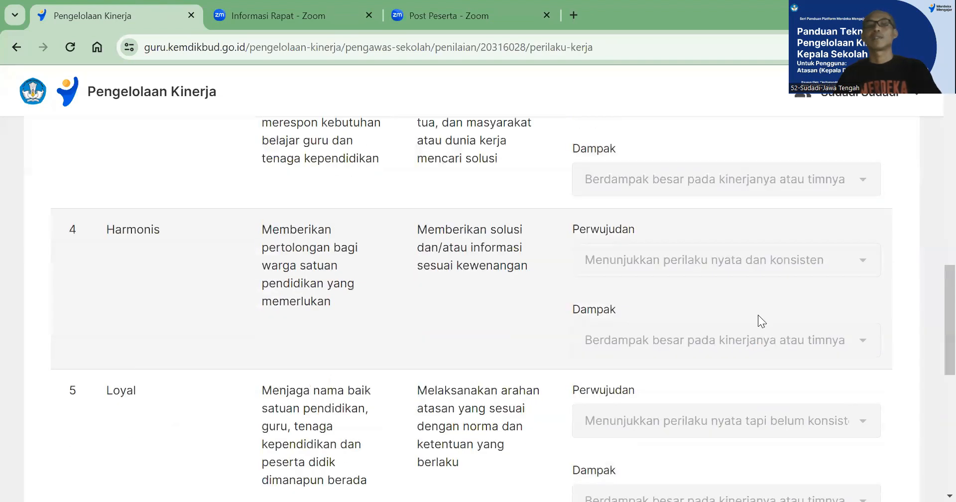
pyautogui.scroll(-12, 757, 315)
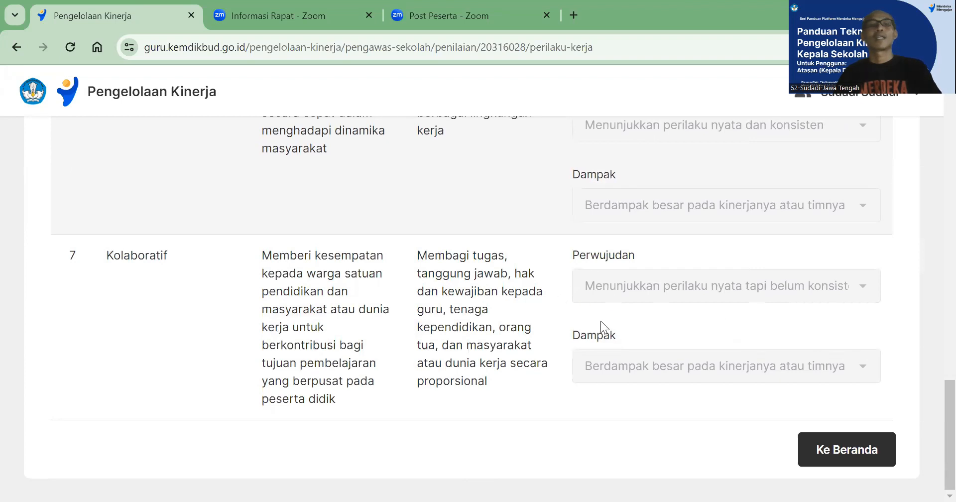
pyautogui.scroll(7, 682, 329)
pyautogui.scroll(-10, 682, 328)
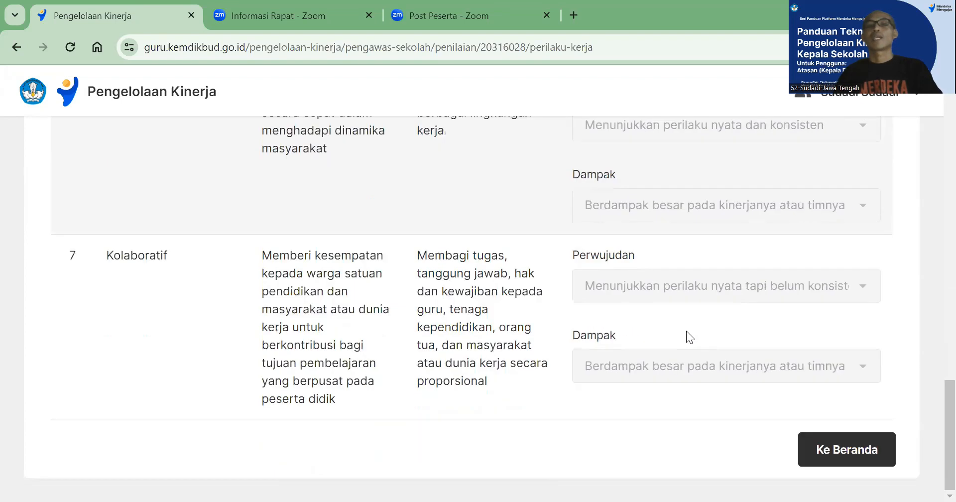
# Return to Rincian Penilaian Kinerja and review the principal's rating summary and the assessment sections
pyautogui.click(846, 448)
pyautogui.scroll(-3, 650, 370)
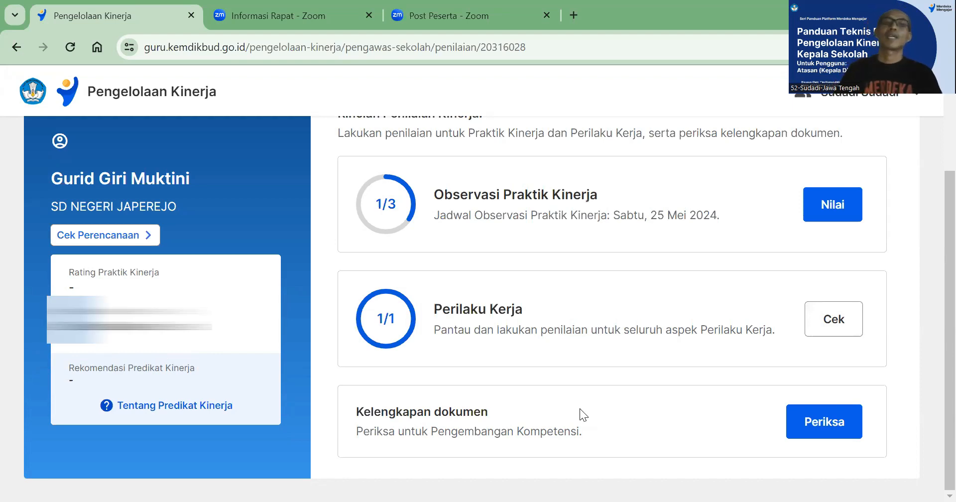
pyautogui.scroll(3, 579, 352)
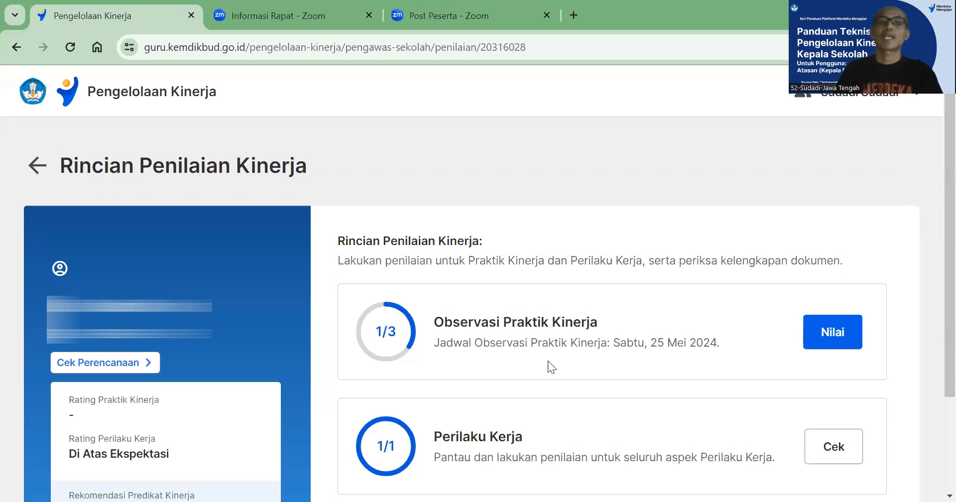
pyautogui.scroll(-2, 597, 412)
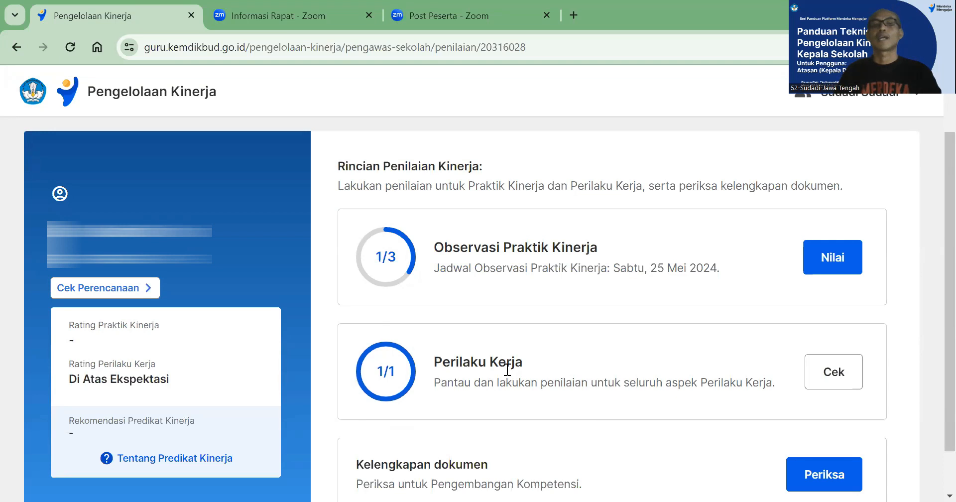
pyautogui.scroll(-1, 505, 370)
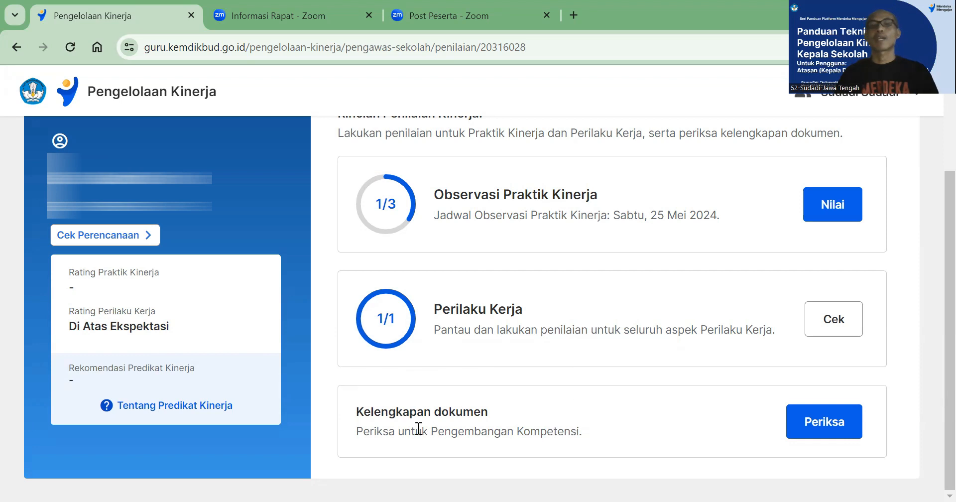
# Open the Kelengkapan dokumen check and review the points and submission status of each Pengembangan Kompetensi plan
pyautogui.click(822, 427)
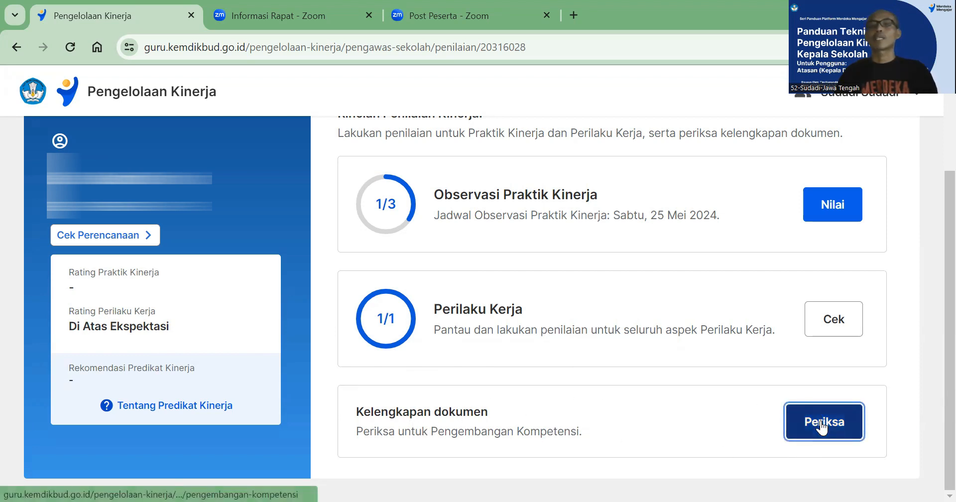
pyautogui.scroll(-2, 562, 341)
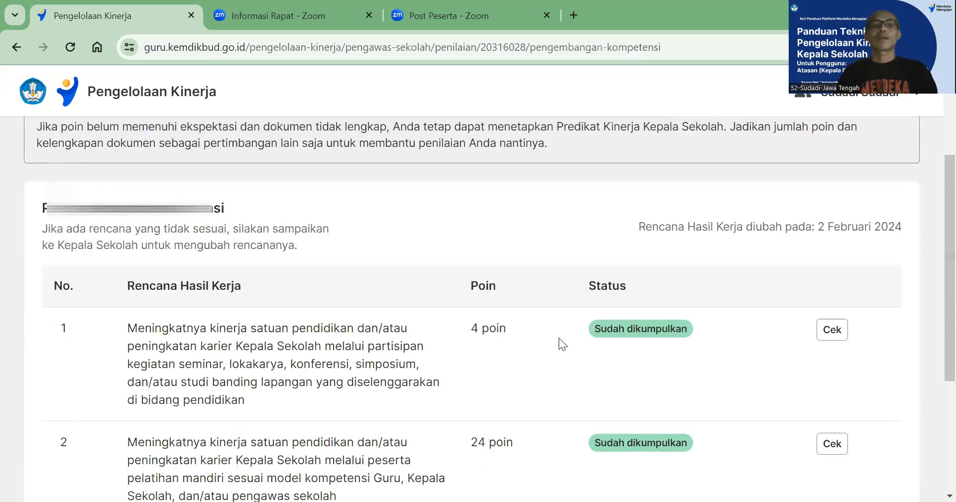
pyautogui.scroll(1, 450, 314)
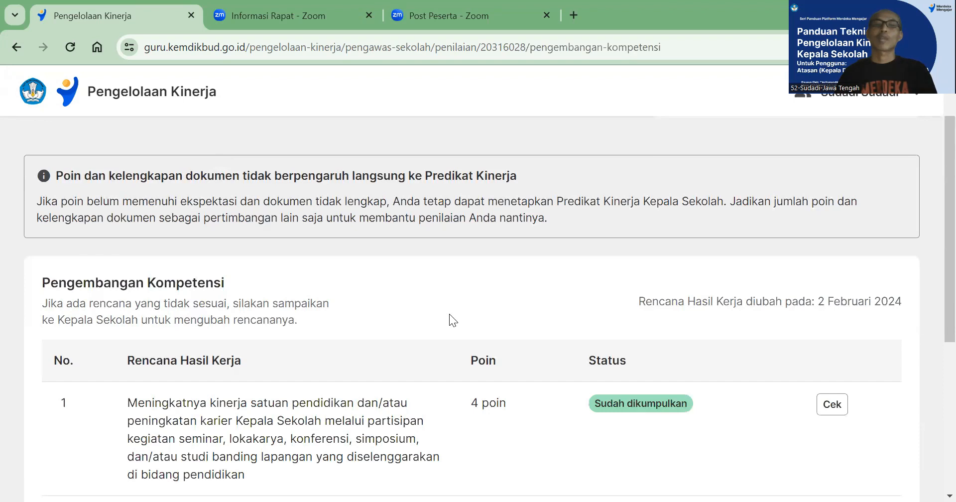
pyautogui.scroll(-1, 636, 372)
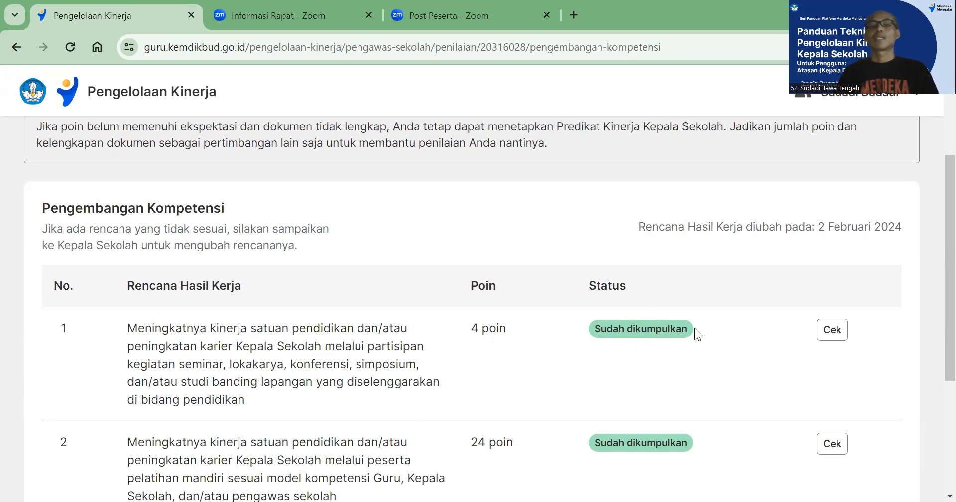
pyautogui.scroll(-1, 637, 327)
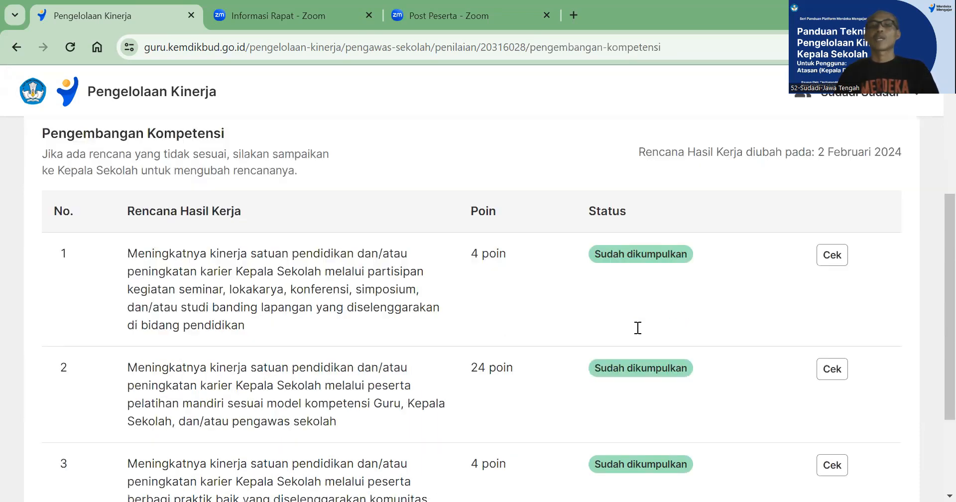
# Check SERTIFIKAT WEBINAR.pdf under the first plan, on seminar and workshop participation, and return to the Kelengkapan Dokumen list
pyautogui.scroll(-2, 638, 327)
pyautogui.scroll(3, 637, 327)
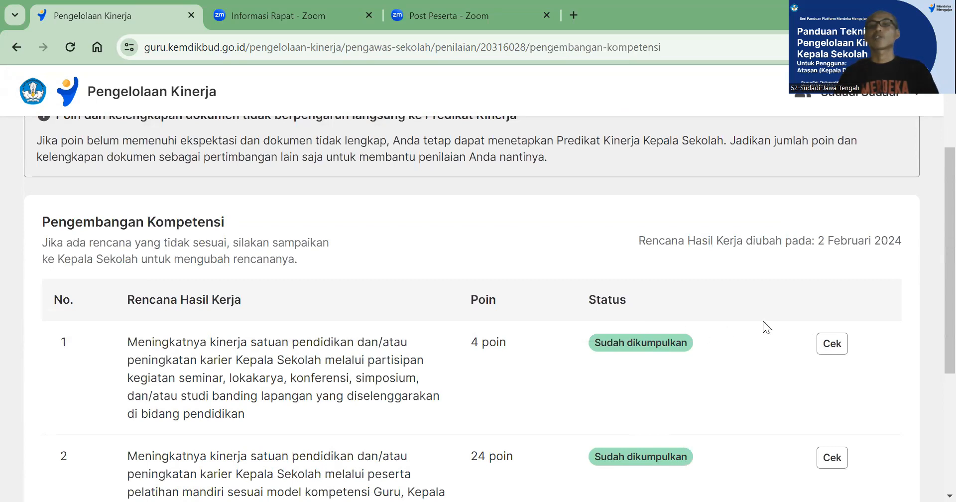
pyautogui.click(828, 349)
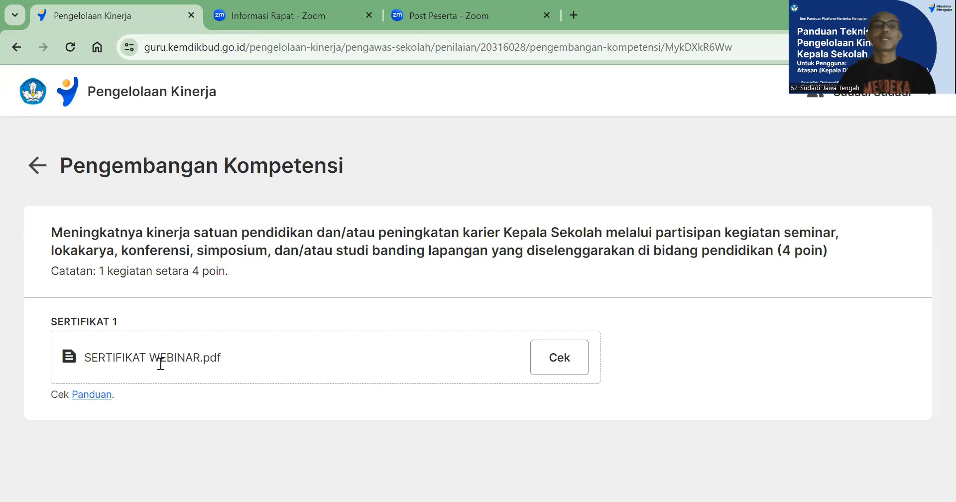
pyautogui.click(562, 365)
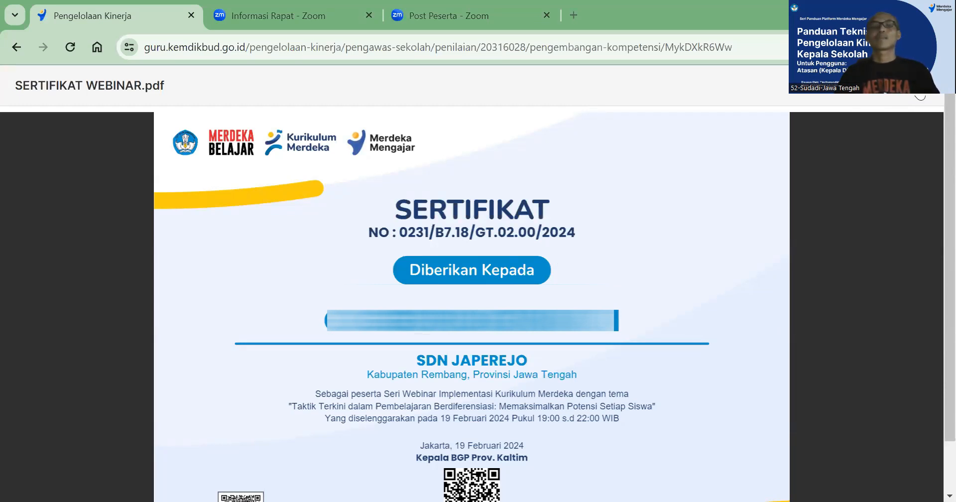
pyautogui.click(918, 89)
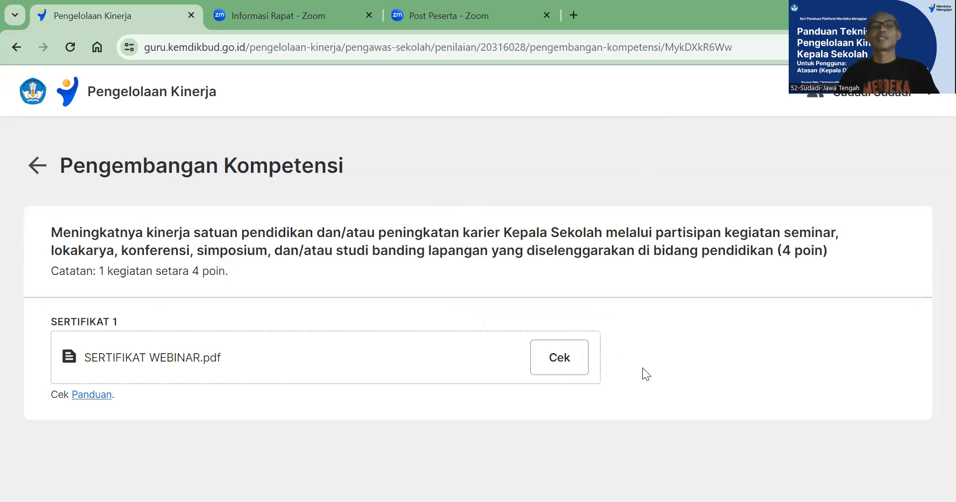
pyautogui.click(38, 172)
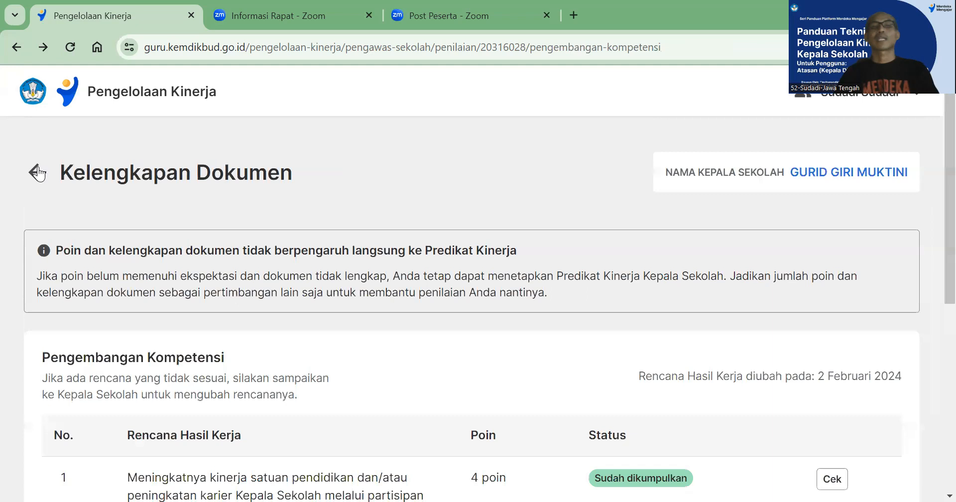
# Open the second plan, on pelatihan mandiri, and review its point note and submitted topic certificates
pyautogui.scroll(-5, 651, 373)
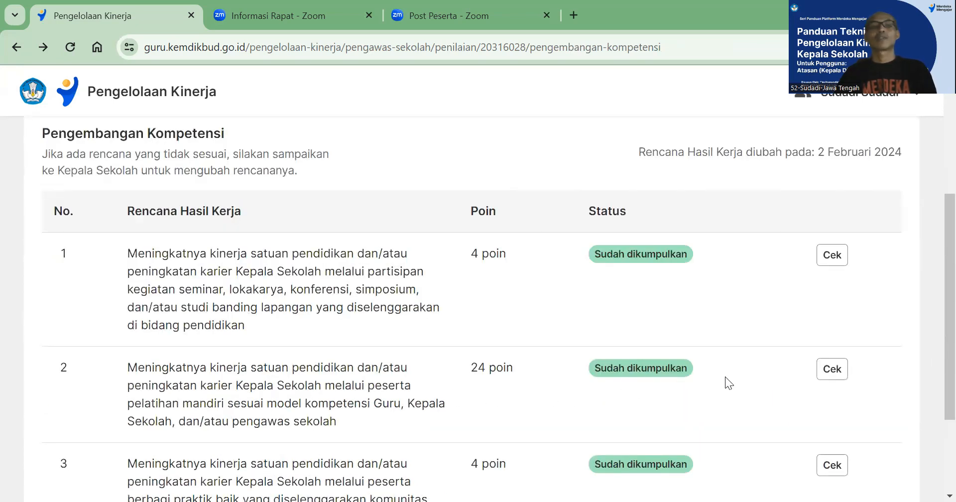
pyautogui.click(827, 371)
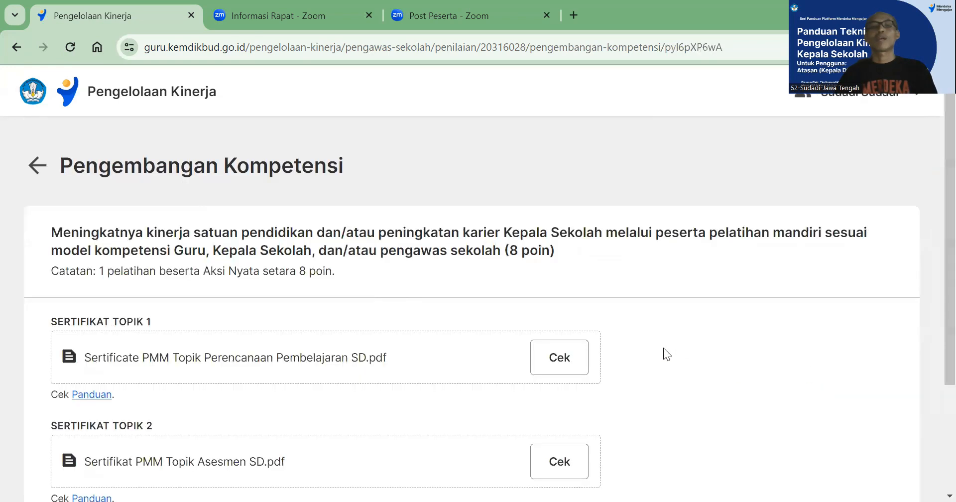
pyautogui.scroll(-3, 567, 318)
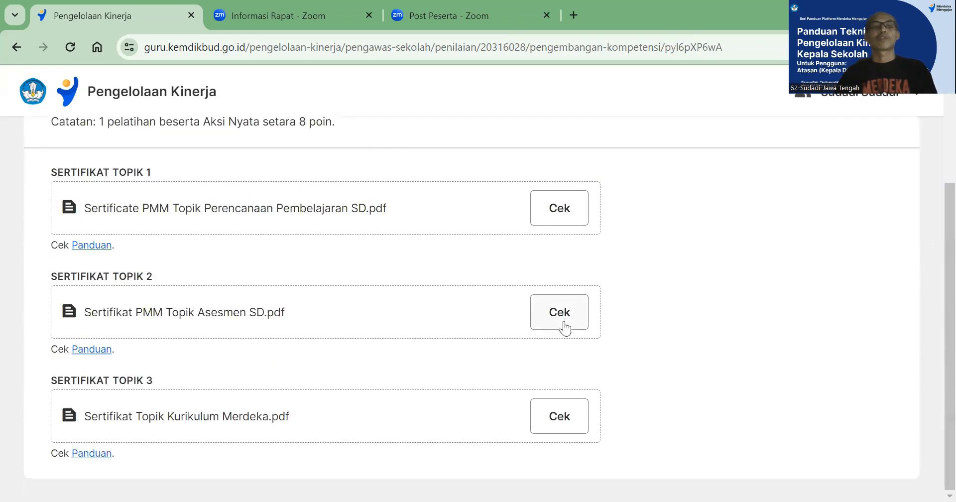
pyautogui.scroll(3, 273, 301)
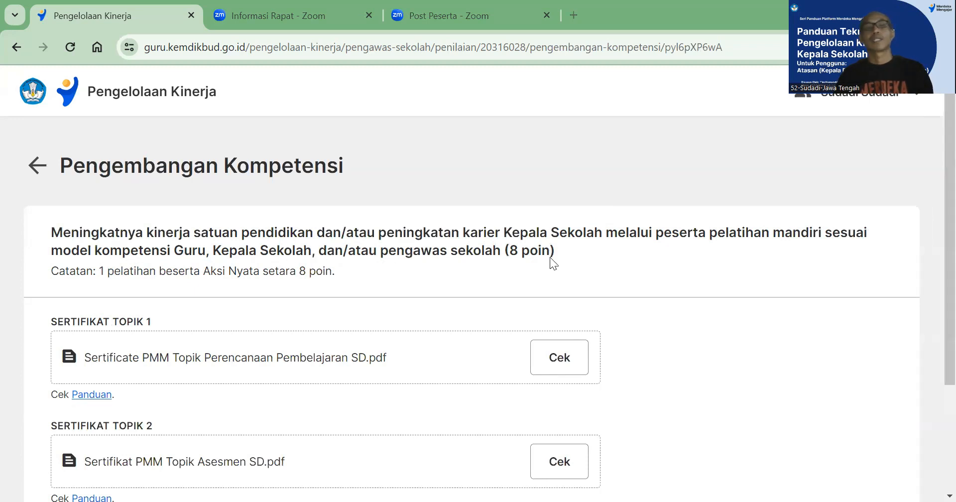
pyautogui.scroll(-3, 551, 258)
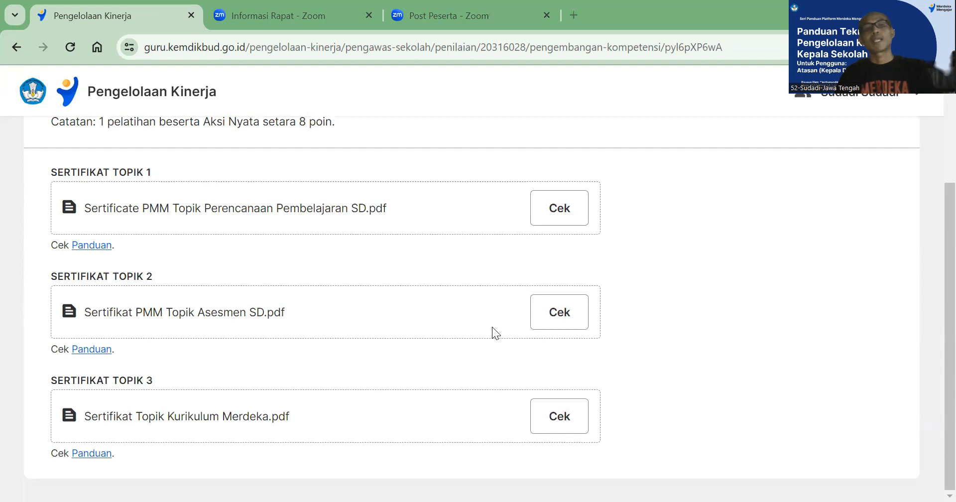
pyautogui.scroll(2, 492, 328)
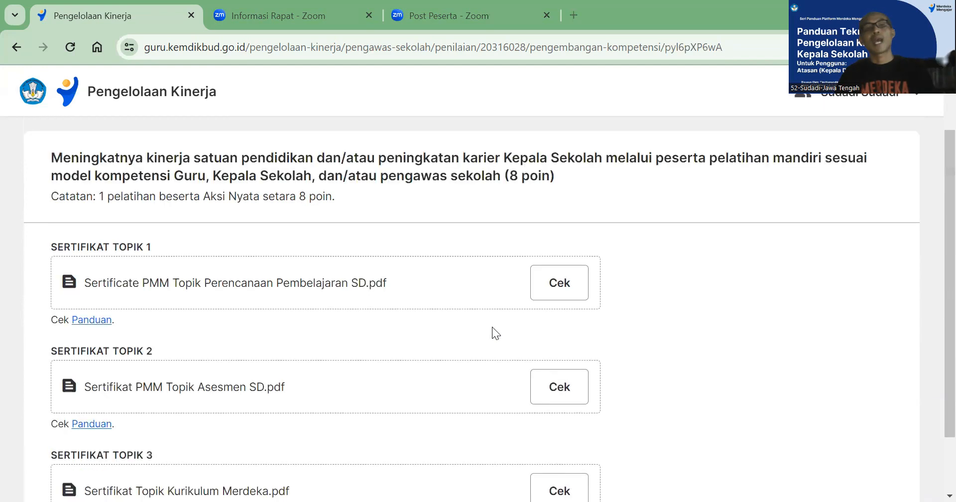
# View Sertificate PMM Topik Perencanaan Pembelajaran SD.pdf, examine the certificate and its program structure, and close it
pyautogui.click(561, 283)
pyautogui.scroll(-6, 561, 293)
pyautogui.scroll(5, 559, 295)
pyautogui.scroll(-5, 560, 295)
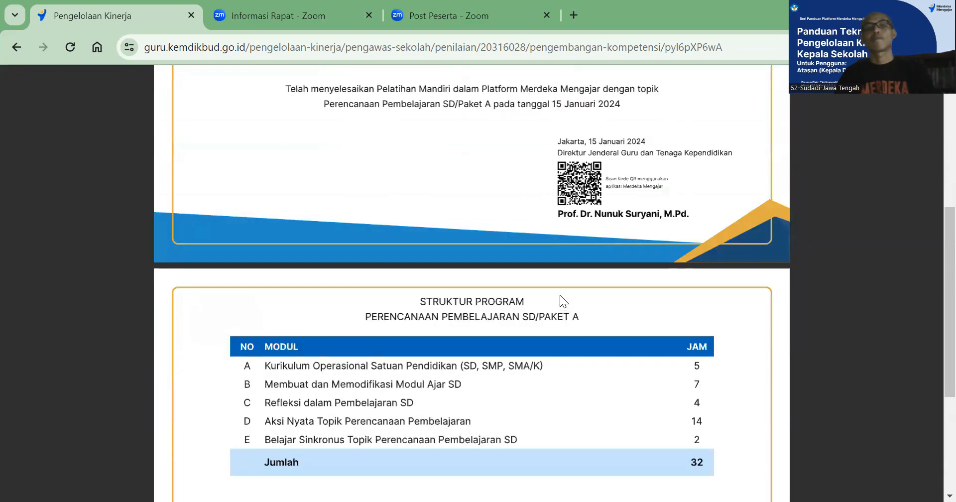
pyautogui.scroll(4, 560, 294)
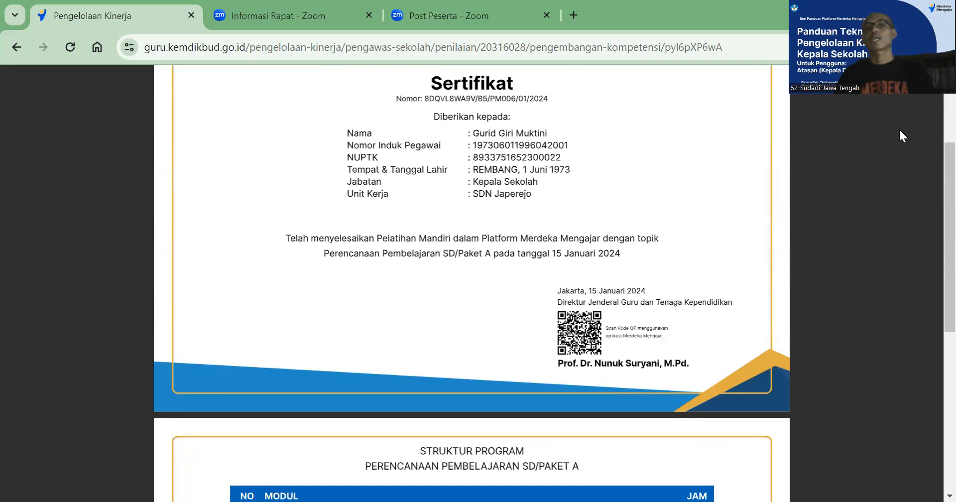
pyautogui.scroll(3, 898, 130)
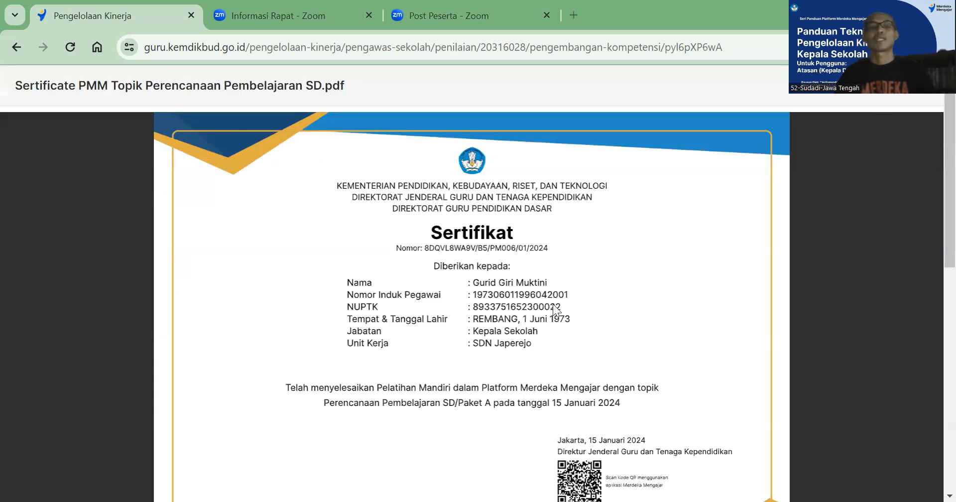
pyautogui.press('Escape')
# View Sertifikat PMM Topik Asesmen SD.pdf under Sertifikat Topik 2, look through it, and close it
pyautogui.click(570, 389)
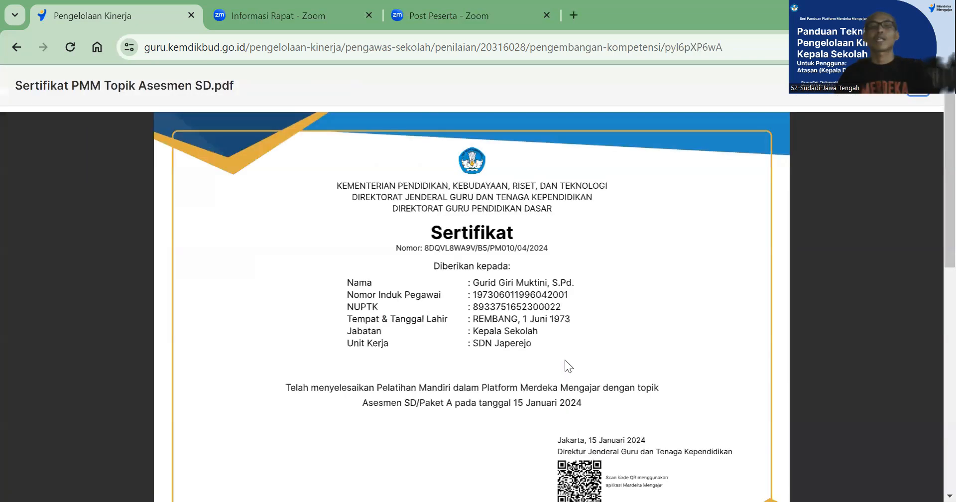
pyautogui.scroll(-10, 566, 363)
pyautogui.scroll(10, 566, 364)
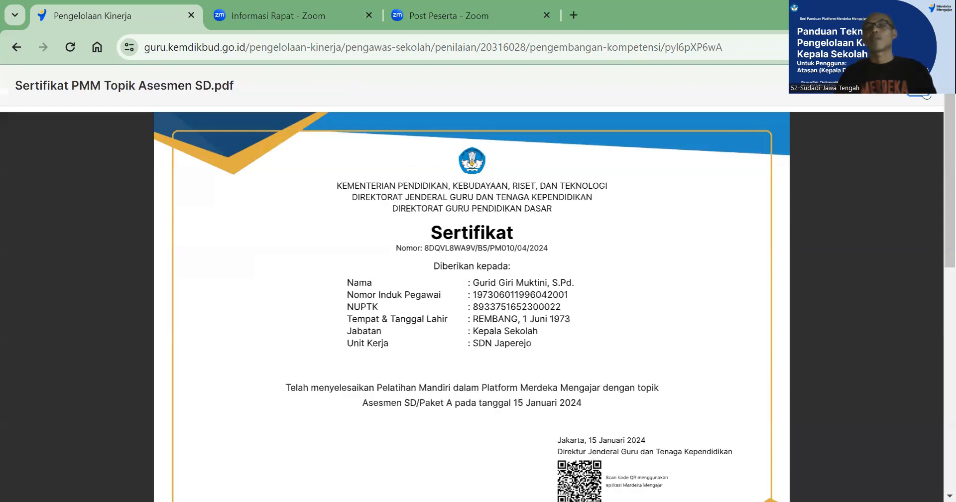
pyautogui.press('Escape')
# Examine both pages of Sertifikat Topik Kurikulum Merdeka.pdf, close it, and return to the Kelengkapan Dokumen list
pyautogui.click(561, 423)
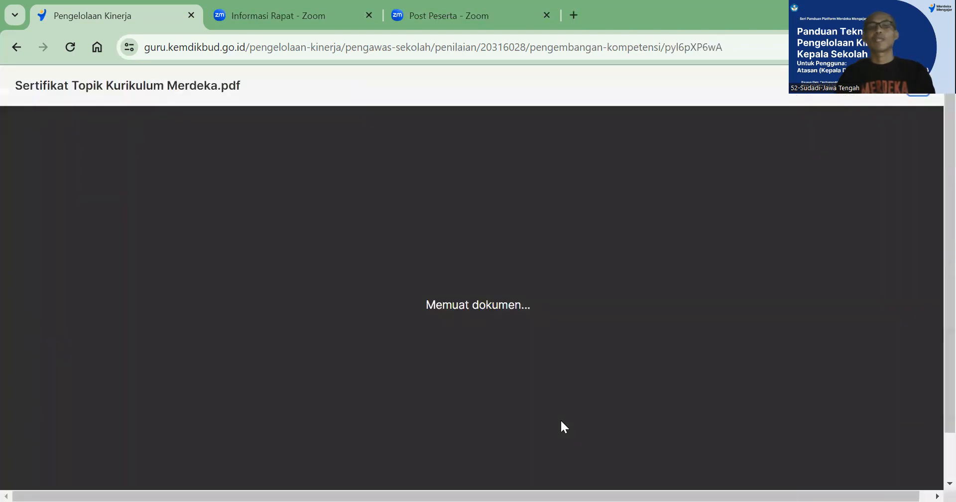
pyautogui.scroll(-3, 595, 317)
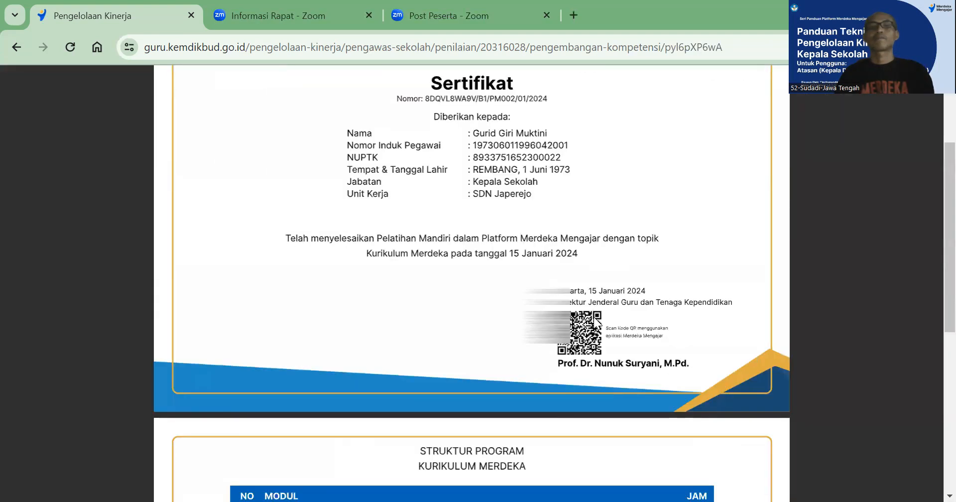
pyautogui.scroll(-7, 595, 321)
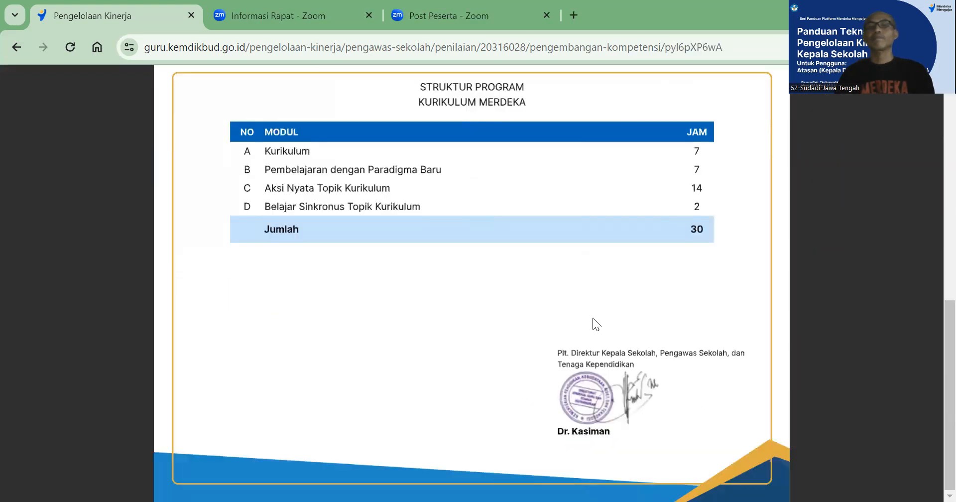
pyautogui.scroll(10, 593, 324)
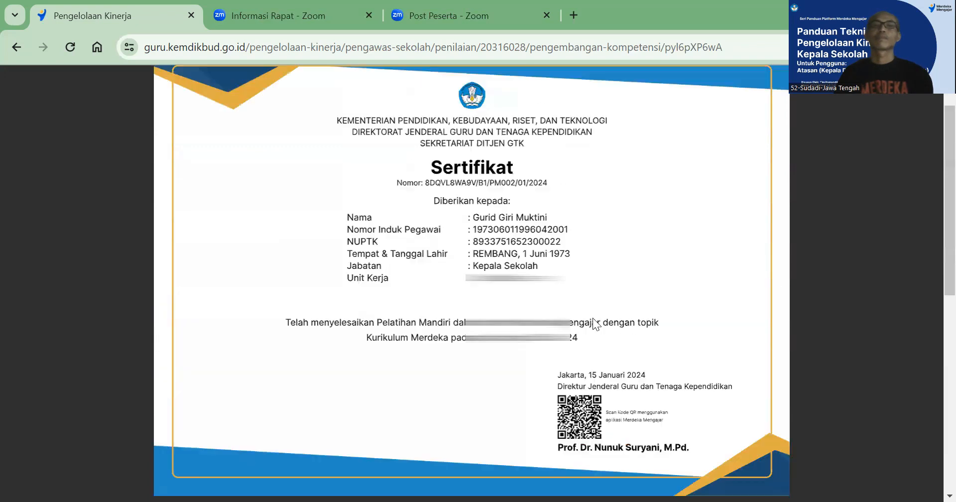
pyautogui.click(917, 128)
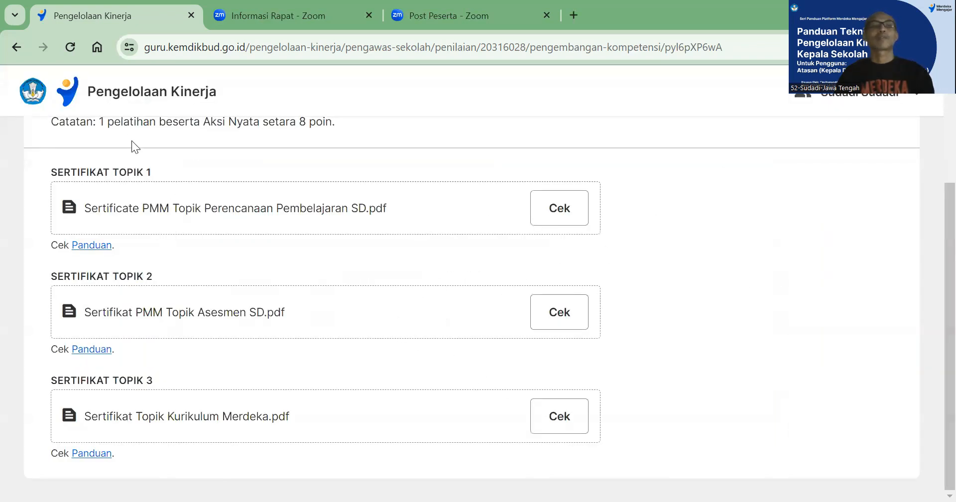
pyautogui.scroll(3, 596, 264)
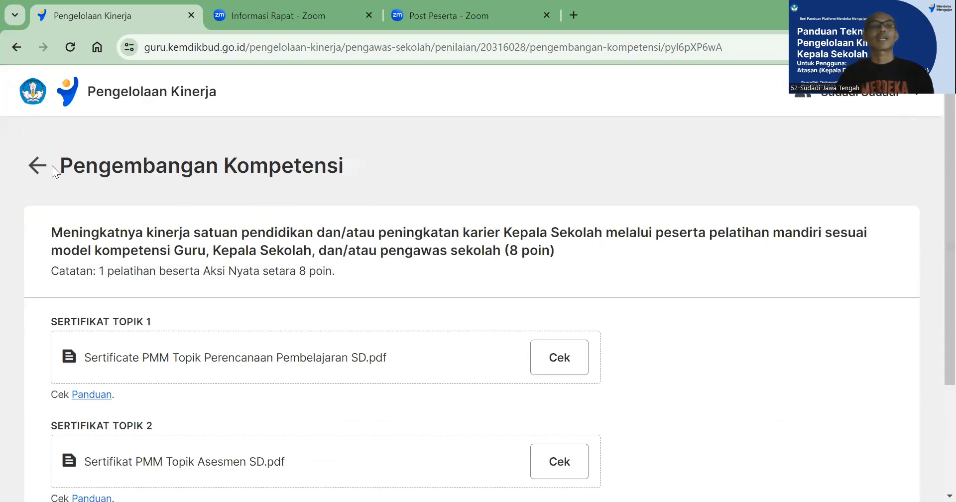
pyautogui.click(37, 165)
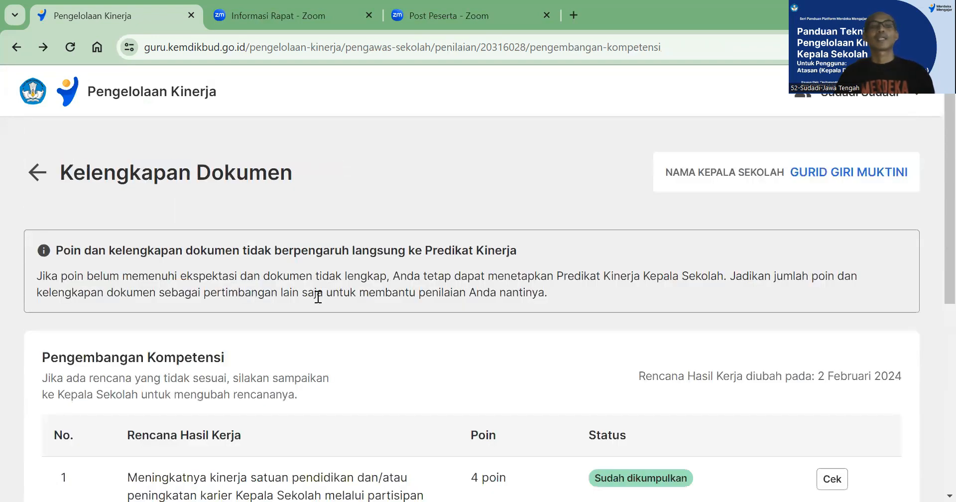
# Check the Kombel certificate under the third plan, on sharing good practice in komunitas belajar, and return to the plan list
pyautogui.scroll(-6, 318, 298)
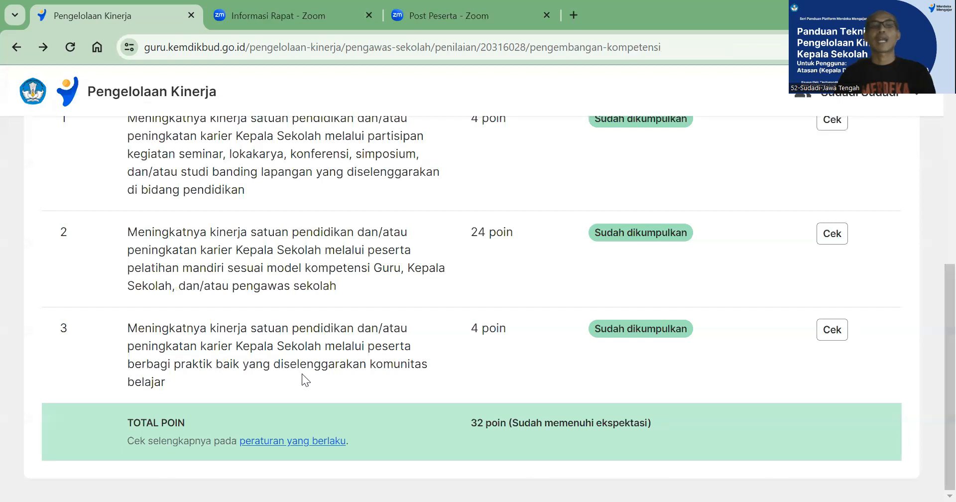
pyautogui.click(832, 337)
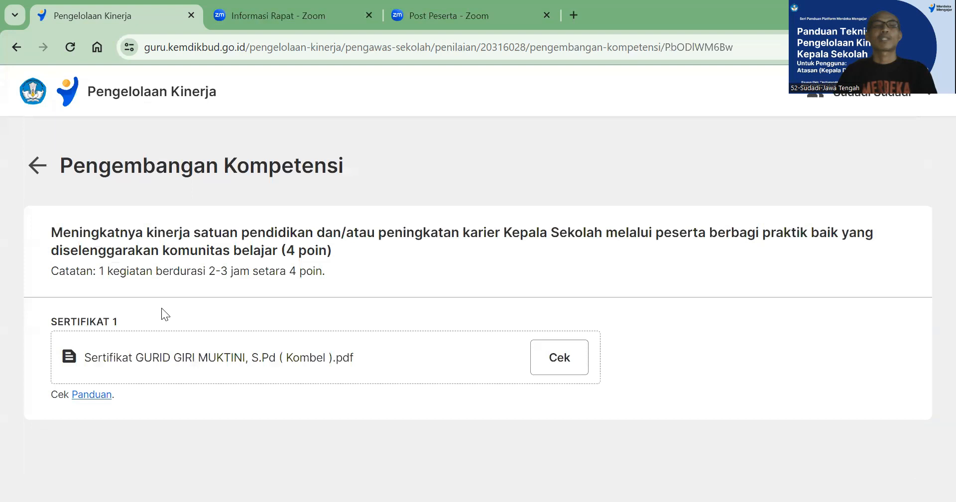
pyautogui.click(555, 361)
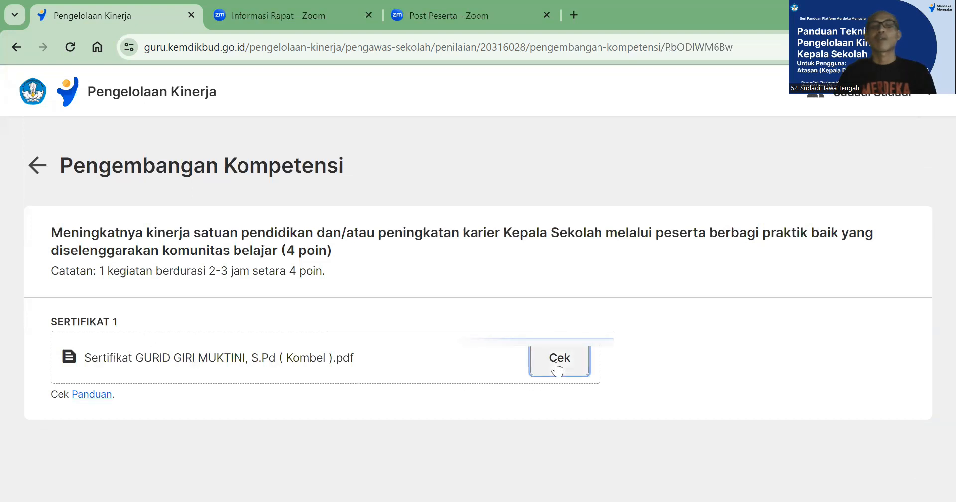
pyautogui.scroll(-2, 557, 366)
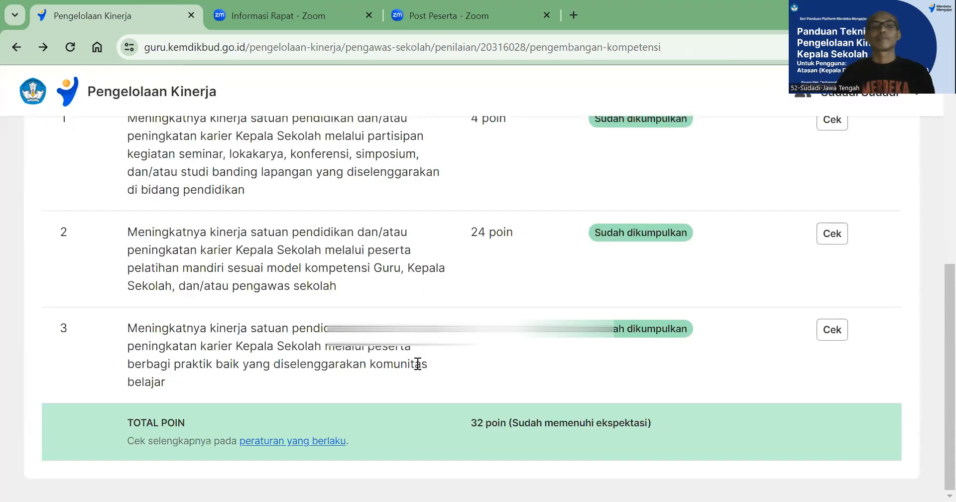
pyautogui.scroll(2, 418, 364)
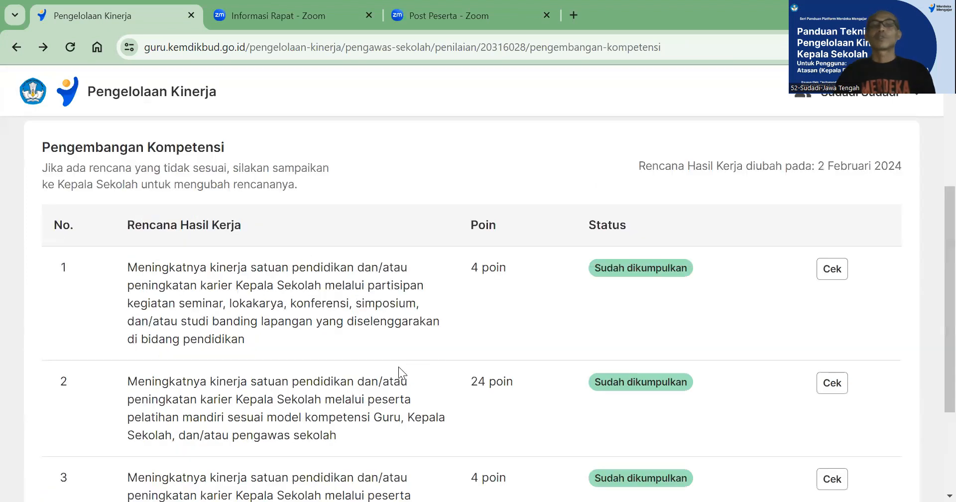
# Return to Rincian Penilaian Kinerja and review the Observasi Praktik Kinerja, Perilaku Kerja and Kelengkapan dokumen sections
pyautogui.scroll(3, 92, 147)
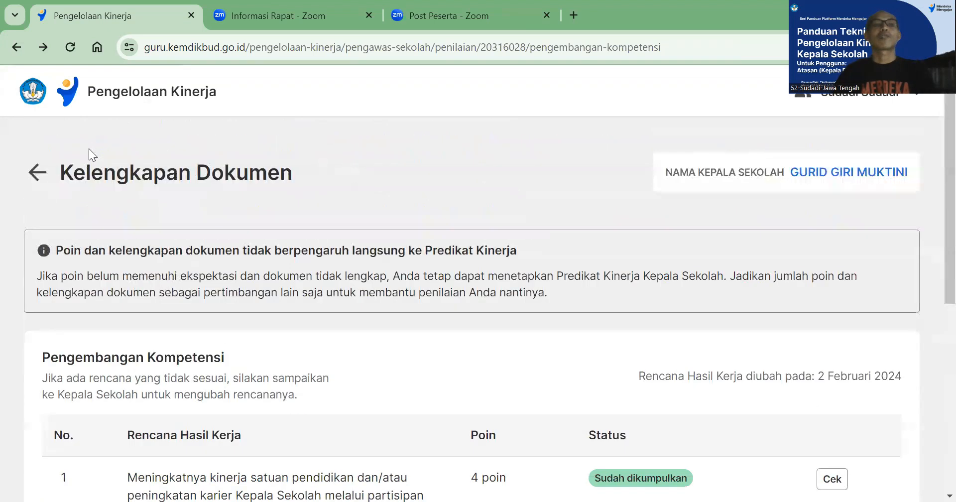
pyautogui.click(34, 174)
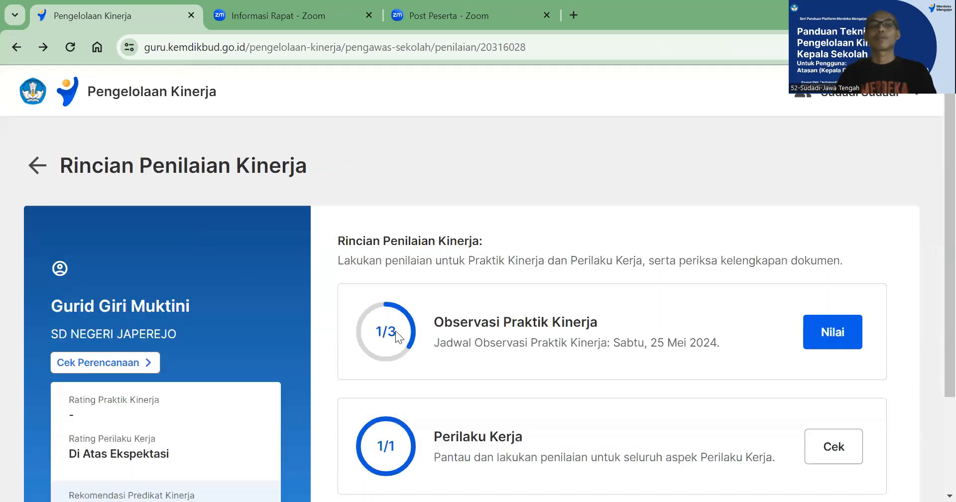
pyautogui.scroll(-3, 514, 336)
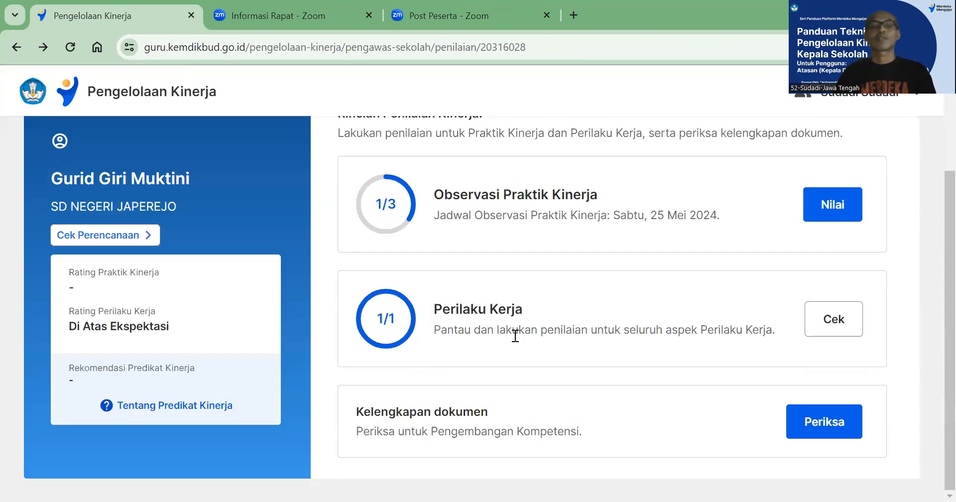